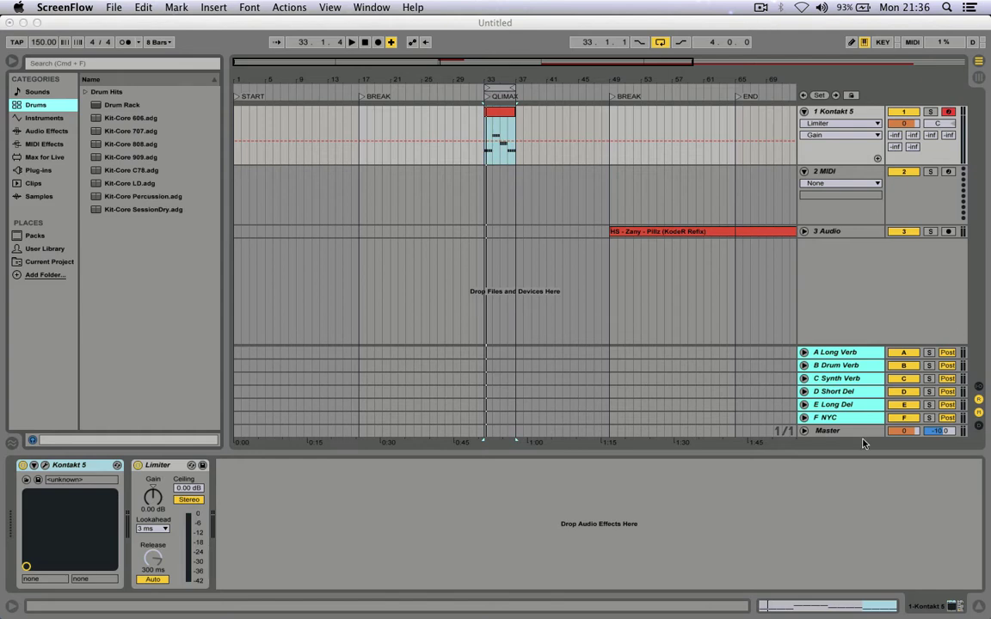
# Drop G# Longer Sub.wav from Finder onto Kontakt, undoing the accidental Simpler replacement
pyautogui.click(47, 467)
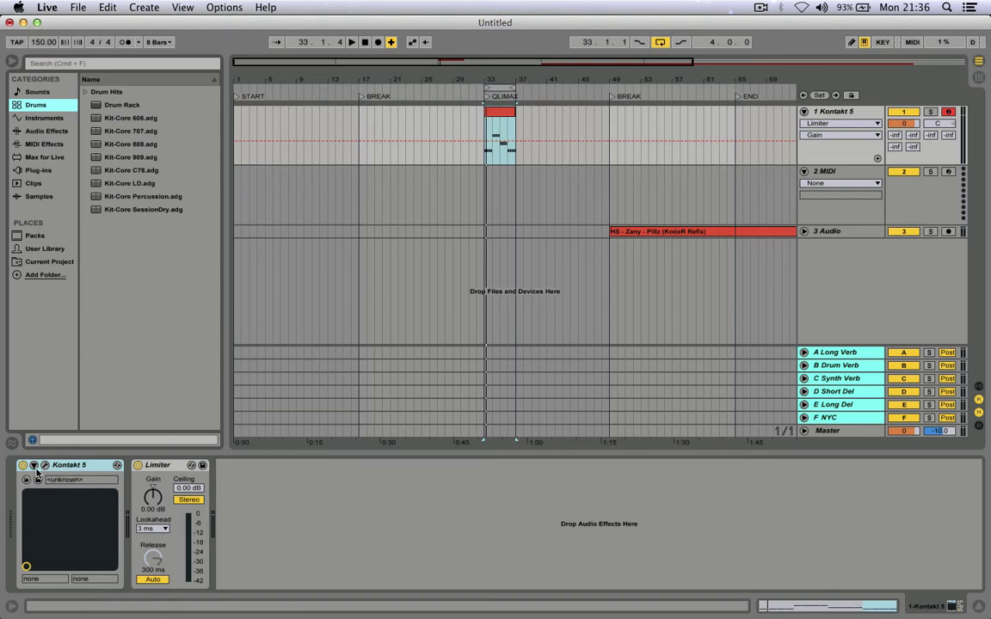
pyautogui.click(45, 465)
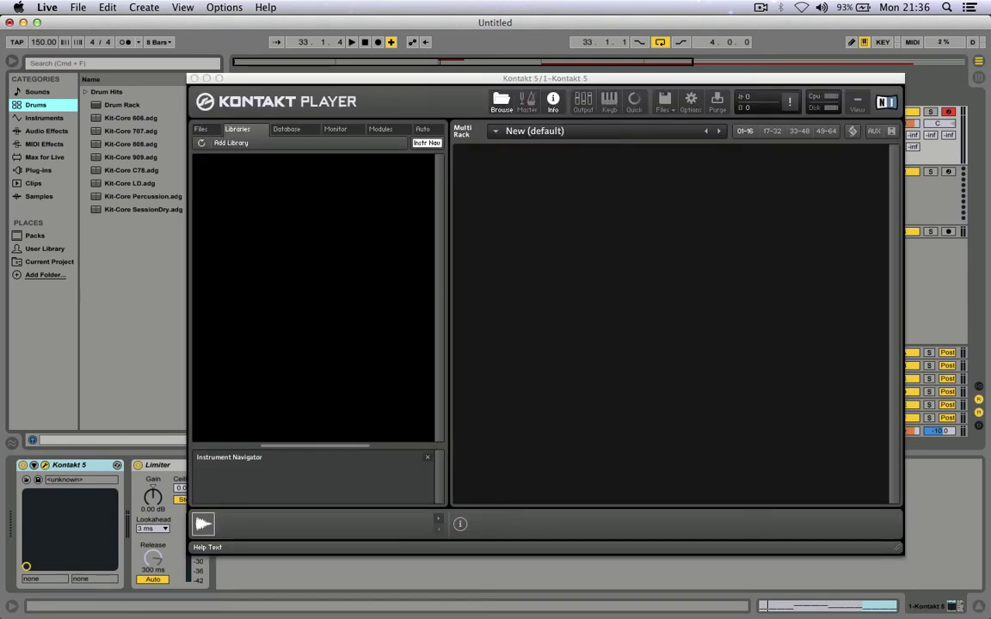
pyautogui.press('super+Tab')
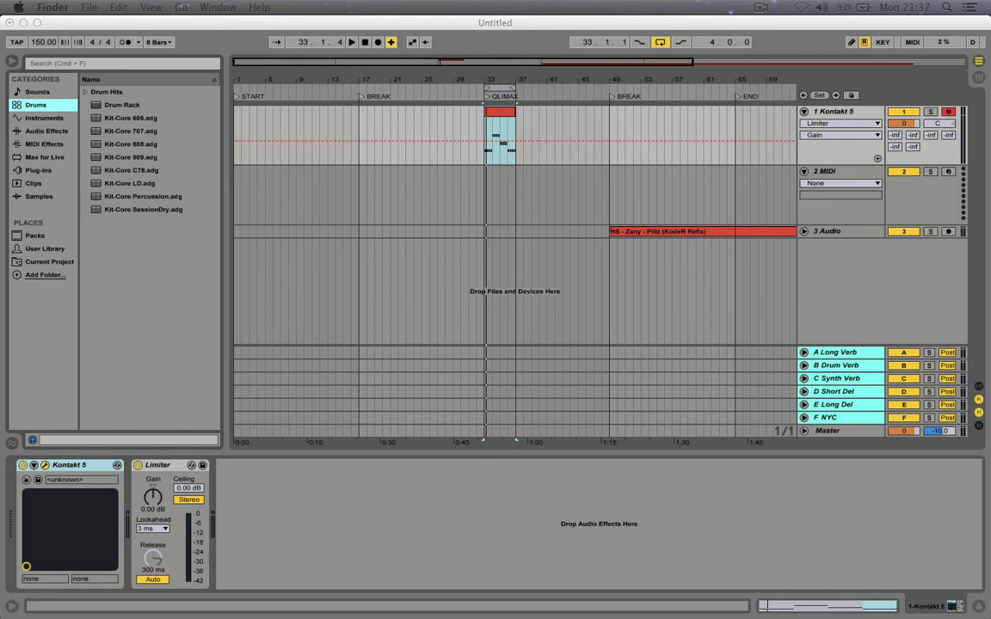
pyautogui.moveTo(924, 512); pyautogui.dragTo(52, 466)
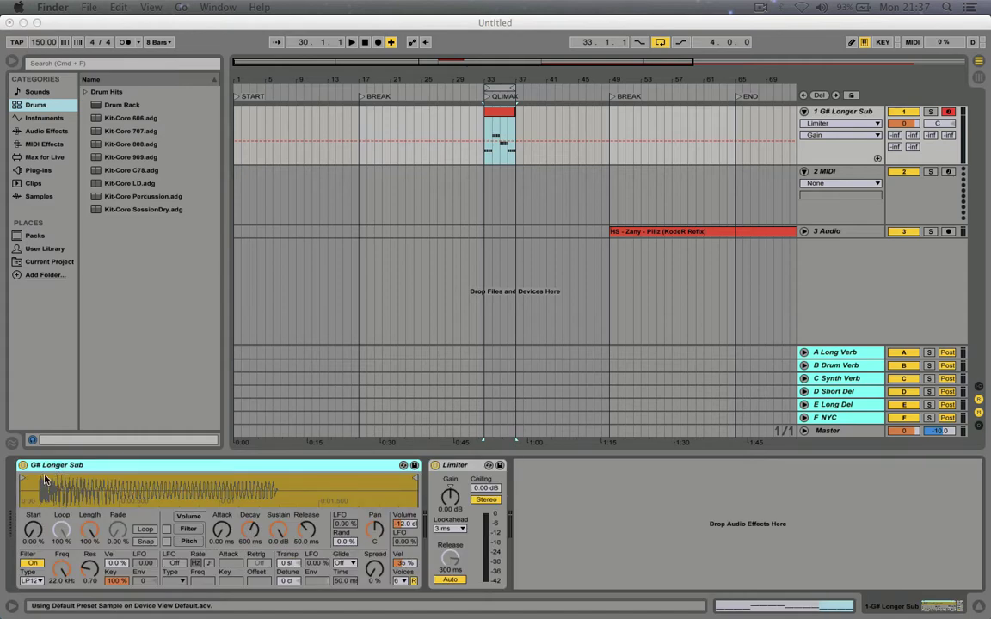
pyautogui.click(48, 471)
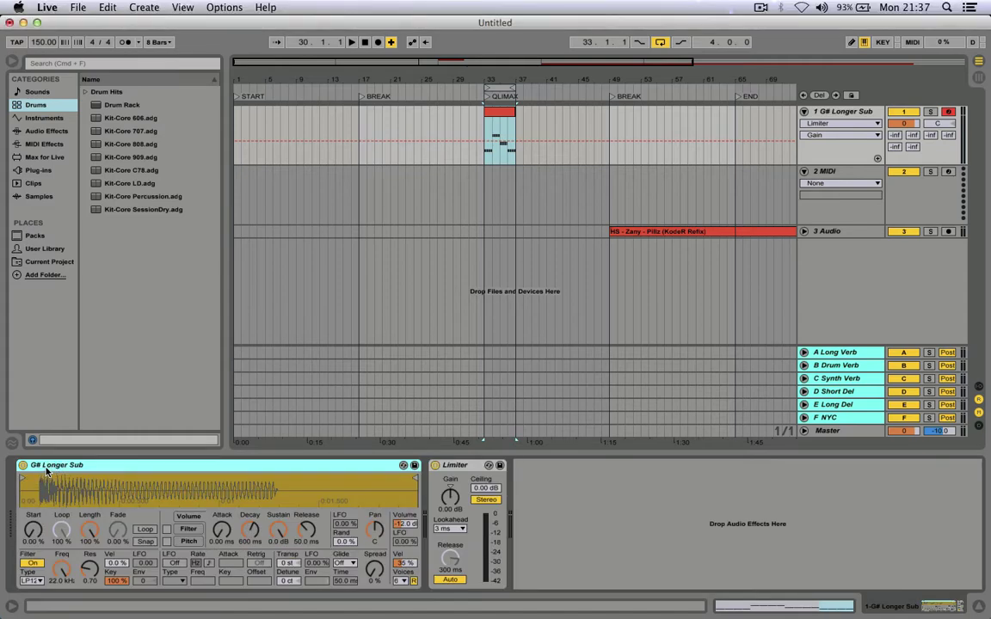
pyautogui.press('super+z')
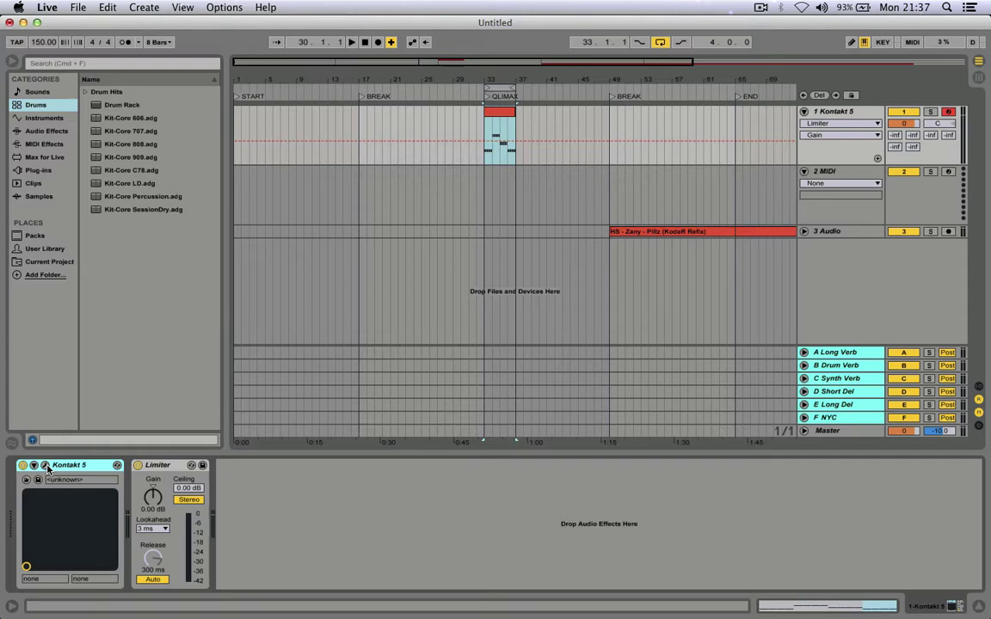
pyautogui.click(46, 465)
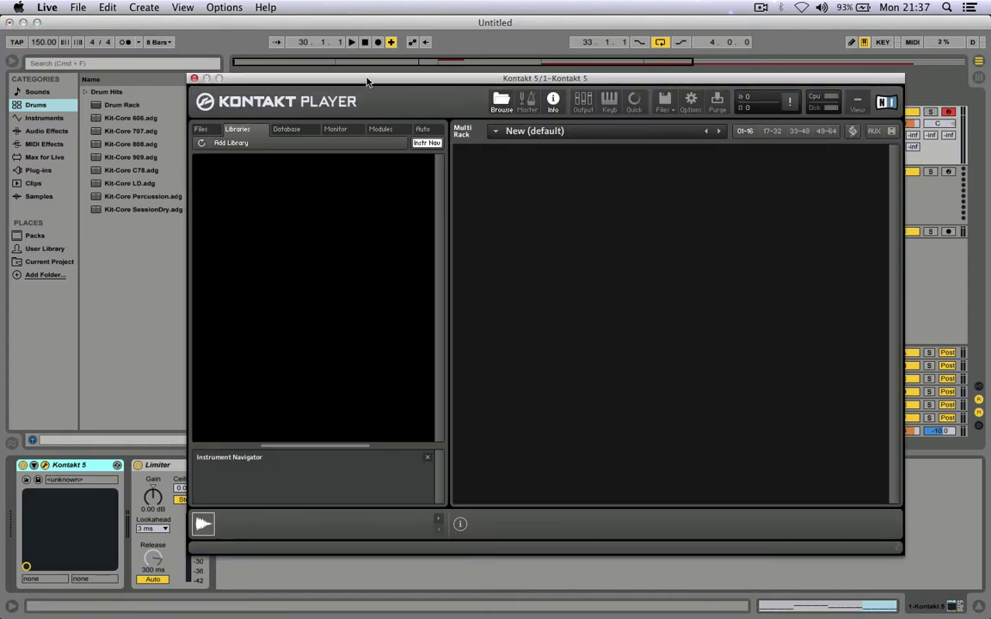
pyautogui.press('super+alt+p')
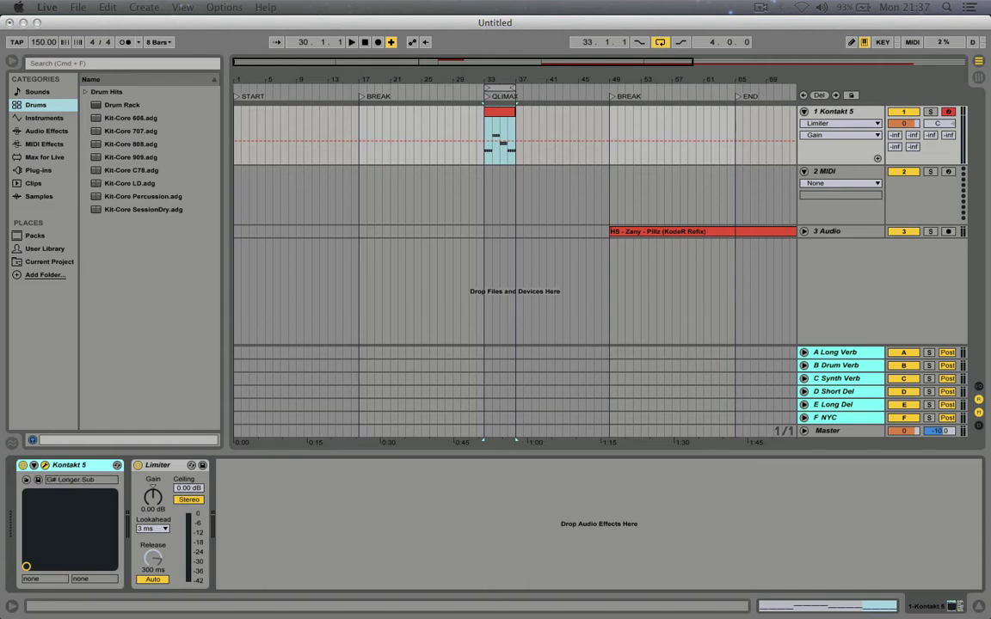
# Mute the second G# Longer Sub instrument and enter edit mode on the first
pyautogui.press('super+alt+p')
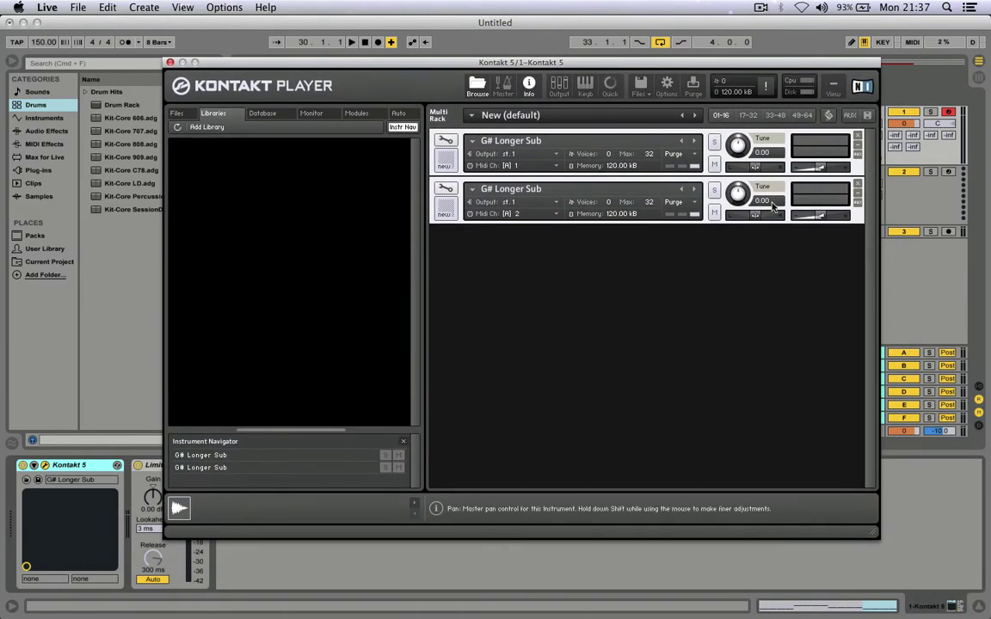
pyautogui.click(713, 215)
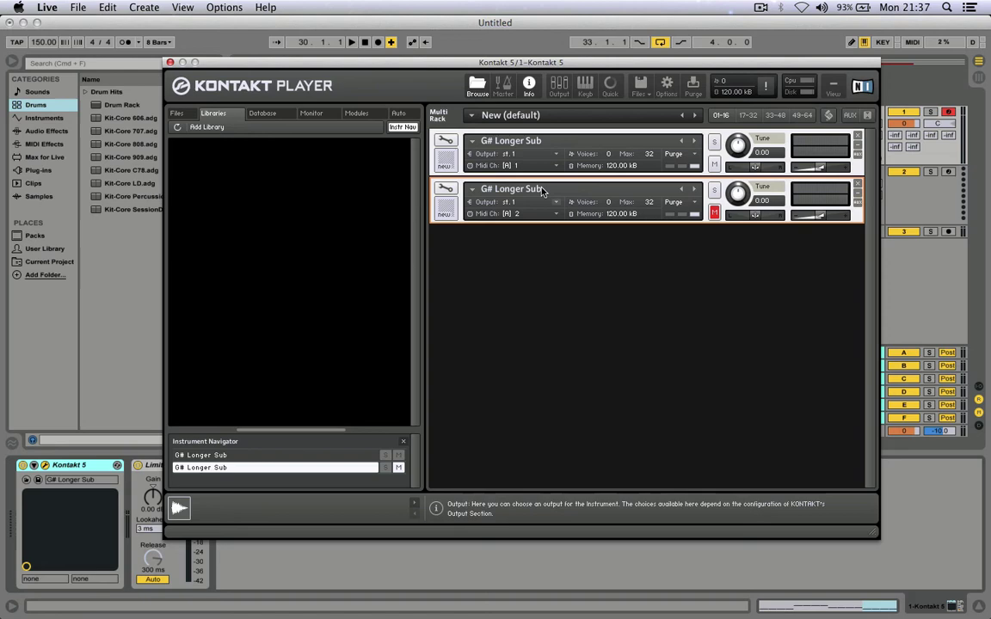
pyautogui.click(444, 140)
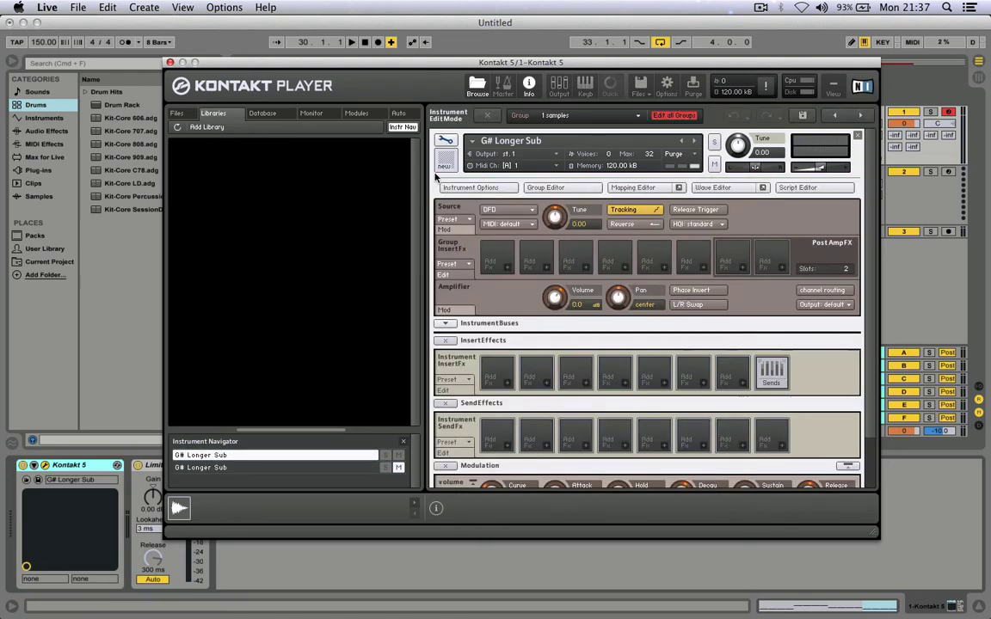
pyautogui.click(444, 140)
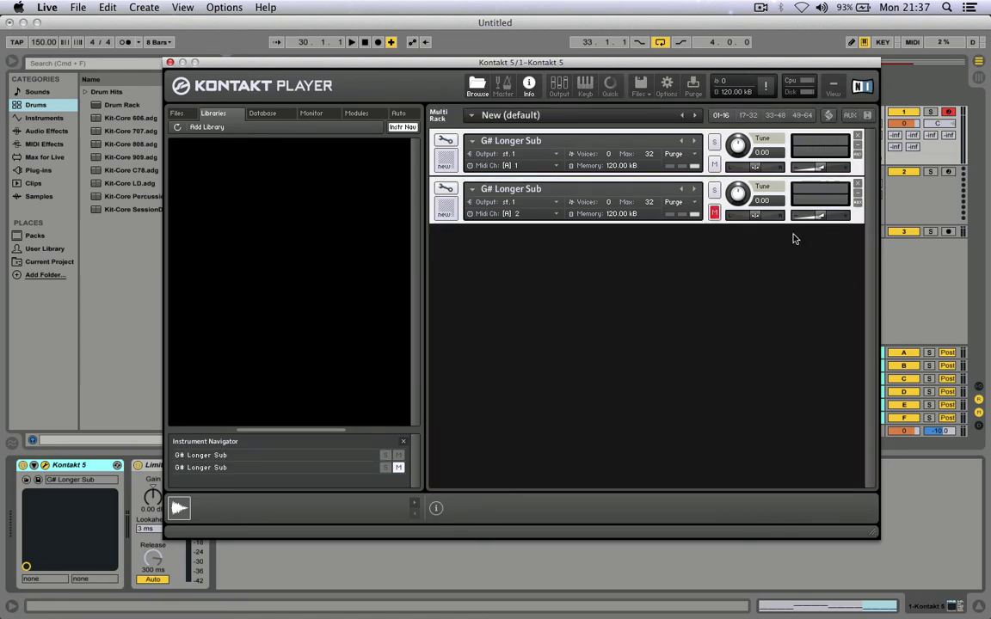
pyautogui.click(444, 139)
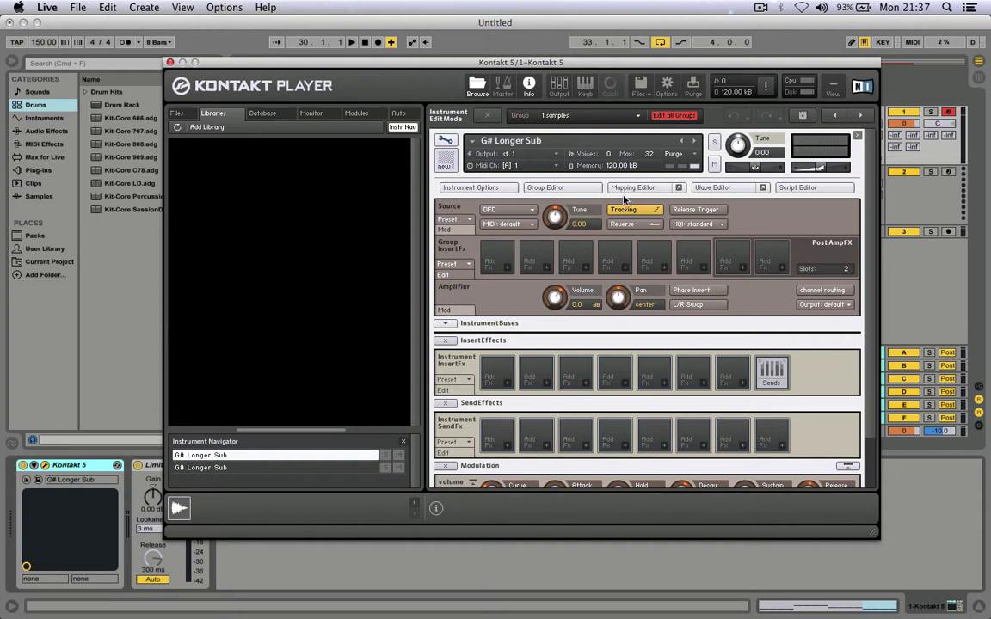
# Move the first layer's sample start marker to 4413 in the Wave Editor
pyautogui.click(714, 188)
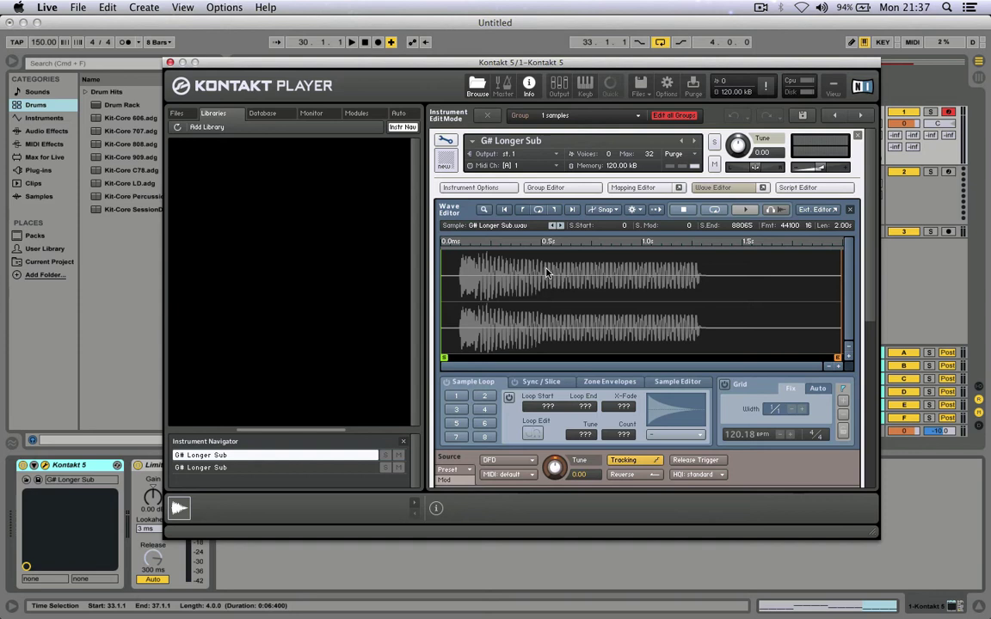
pyautogui.moveTo(445, 360); pyautogui.dragTo(464, 359)
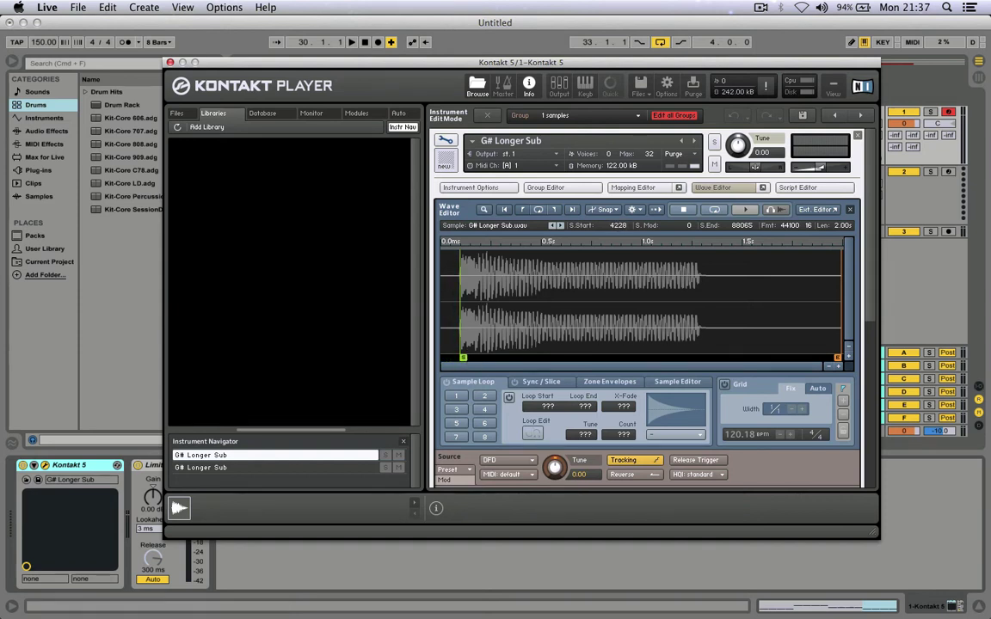
pyautogui.scroll(5, 599, 334)
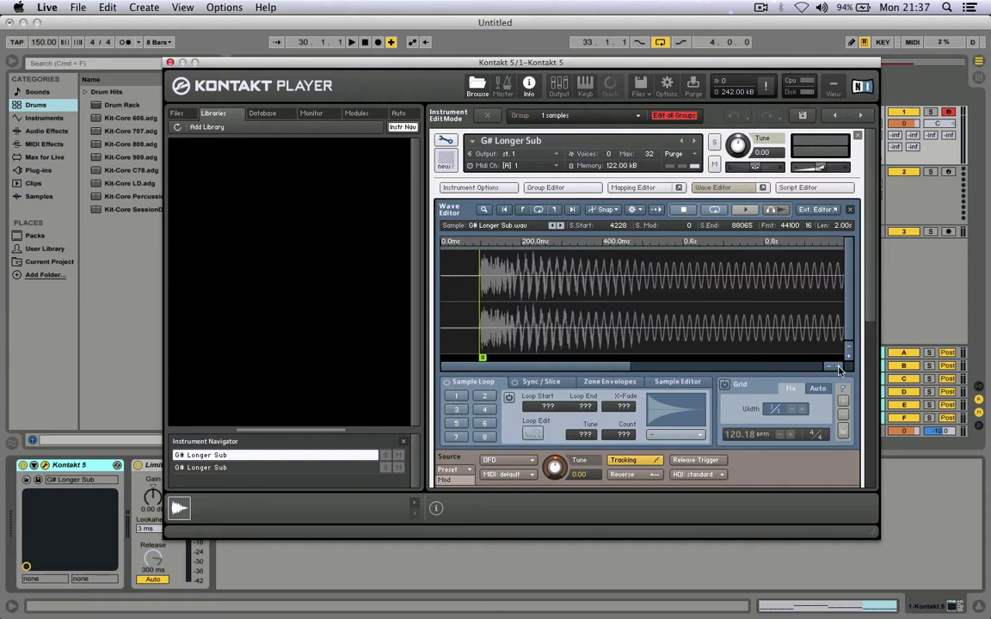
pyautogui.moveTo(522, 360); pyautogui.dragTo(525, 360)
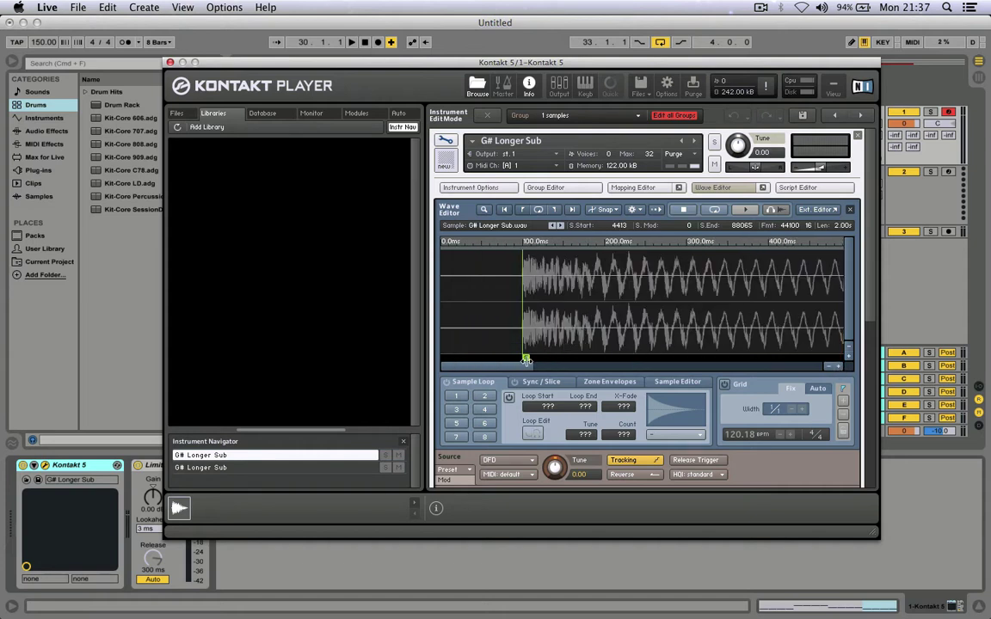
pyautogui.click(839, 366)
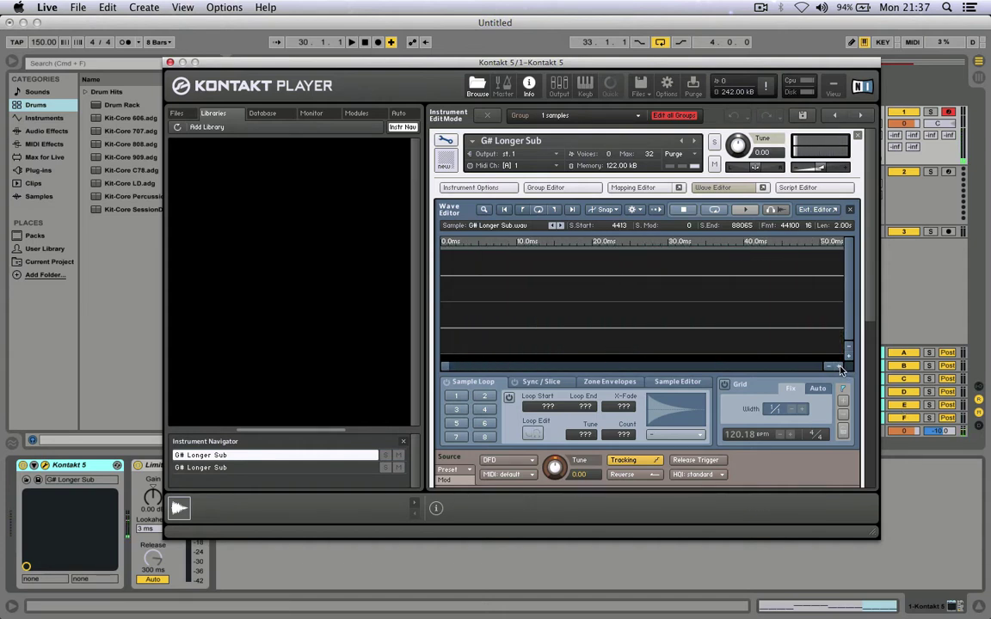
pyautogui.moveTo(446, 368); pyautogui.dragTo(462, 367)
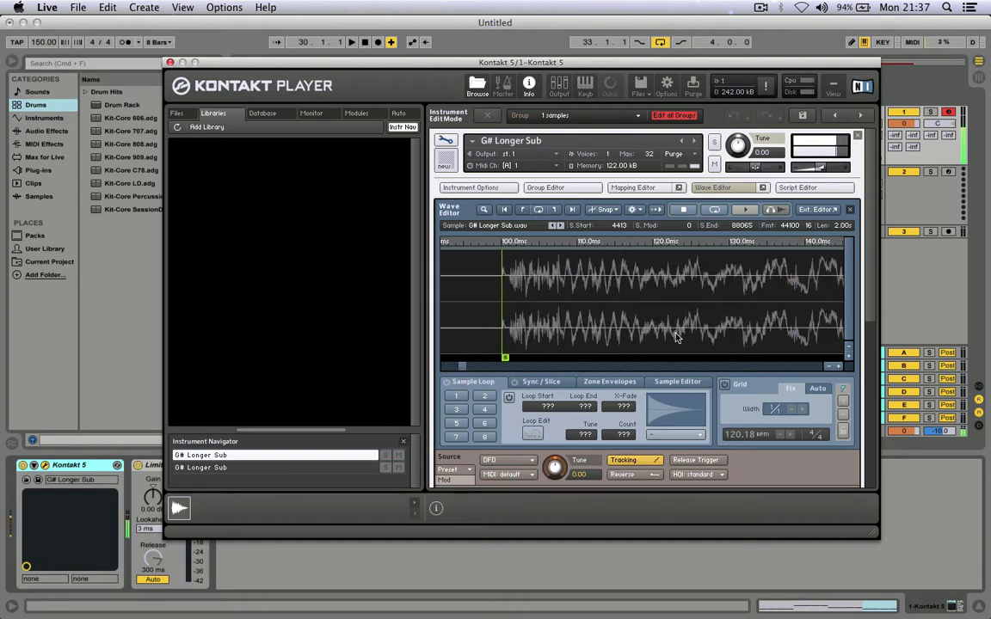
pyautogui.moveTo(872, 267)
pyautogui.mouseDown()
pyautogui.moveTo(877, 327)
pyautogui.moveTo(888, 256)
pyautogui.mouseUp()
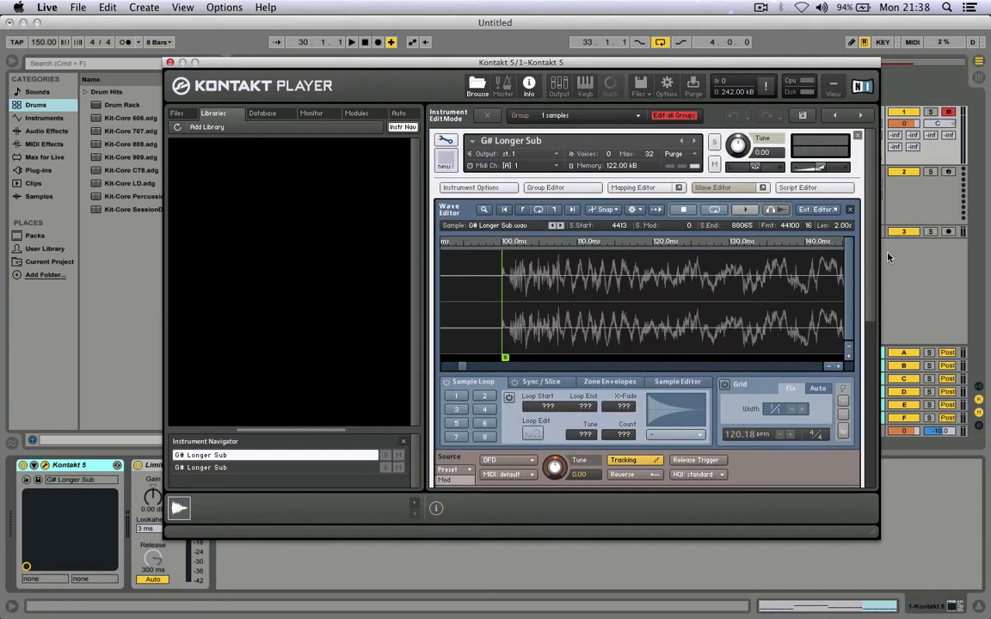
# Switch pitch Tracking off and set the layer's MIDI channel to omni
pyautogui.click(639, 459)
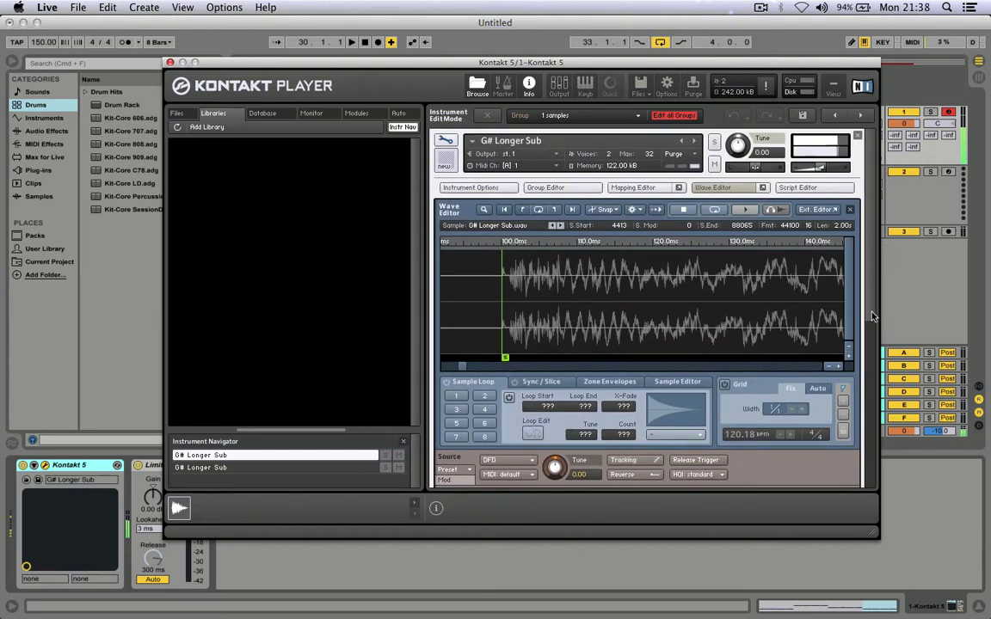
pyautogui.click(556, 166)
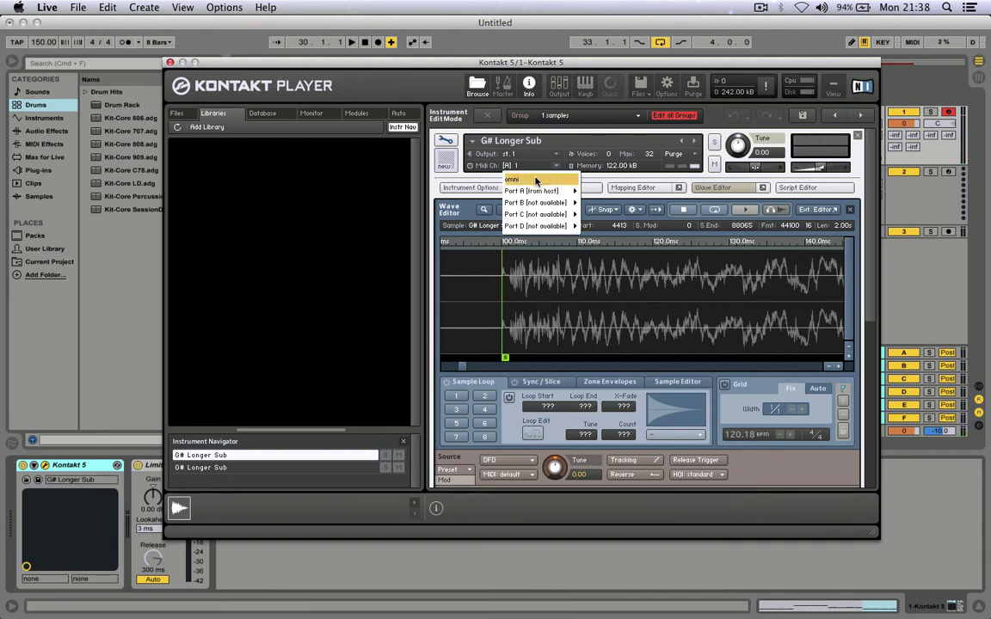
pyautogui.click(535, 179)
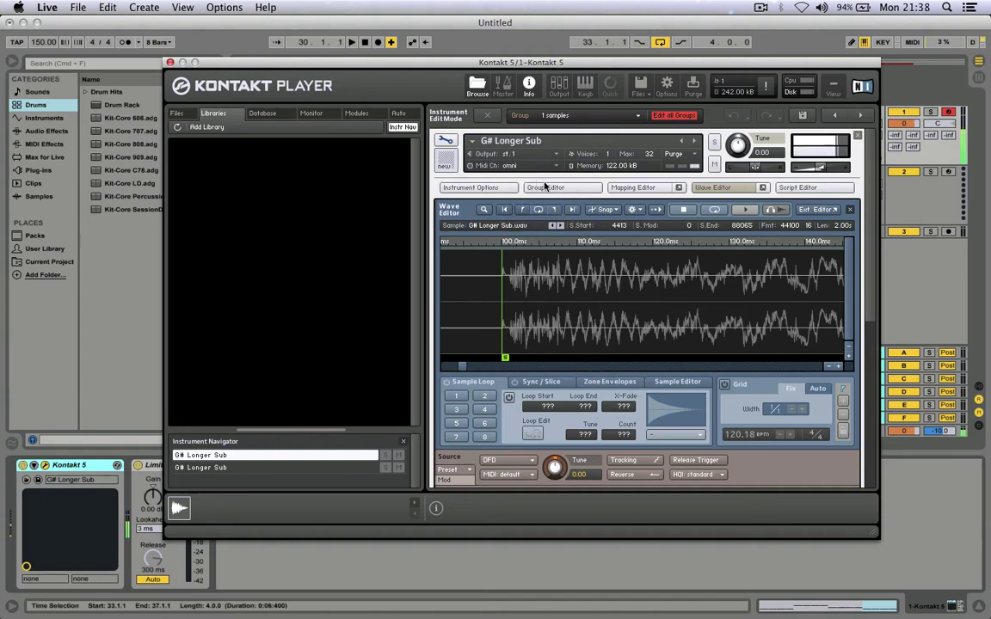
# Set the volume envelope to curve -100, silent sustain, hold 82.8 ms, decay 4.6 ms, release 7.2 ms
pyautogui.scroll(-10, 874, 200)
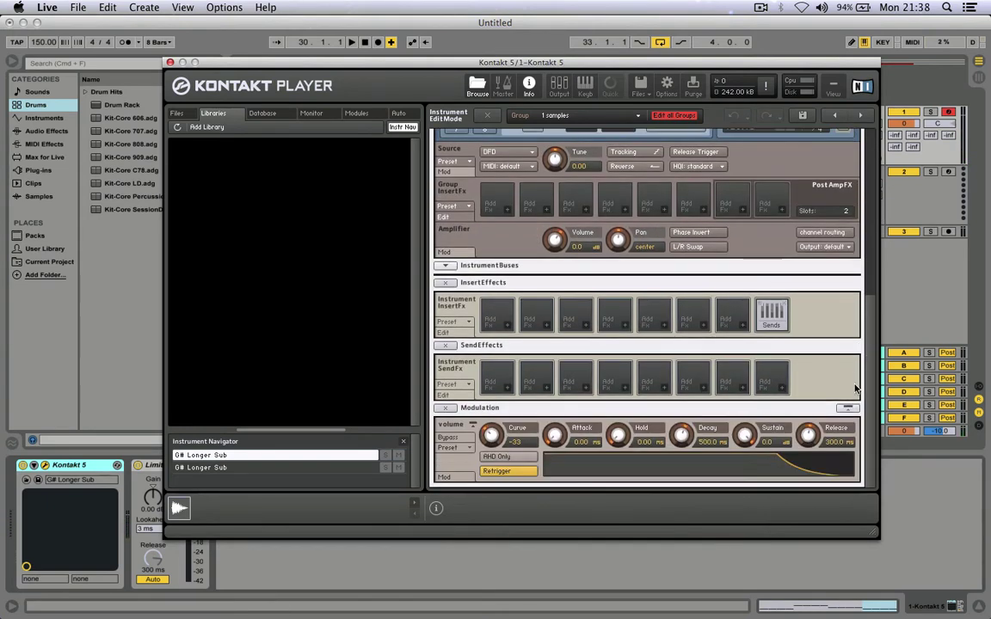
pyautogui.moveTo(810, 435); pyautogui.dragTo(812, 445)
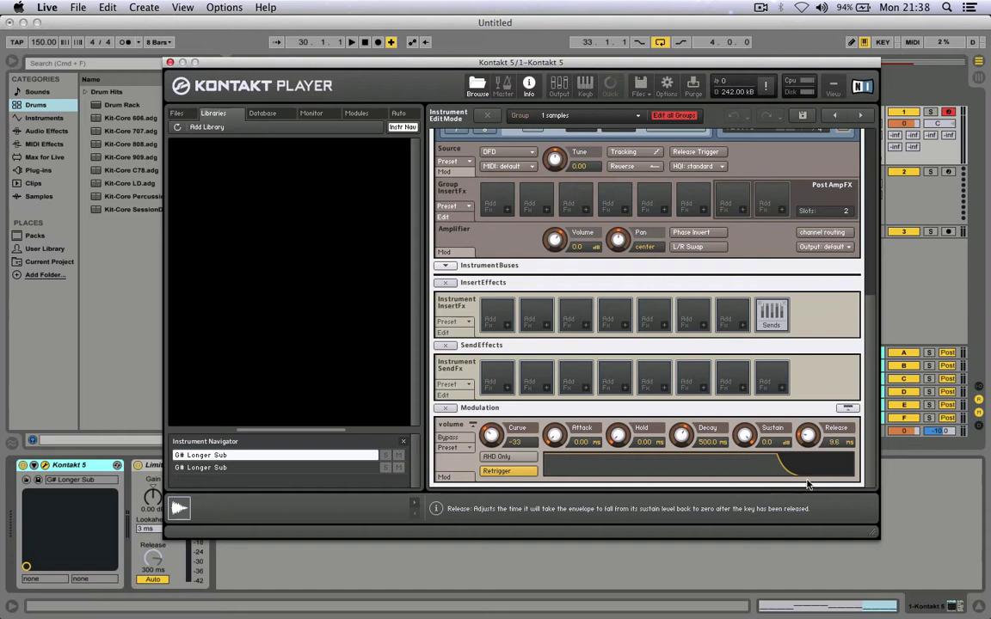
pyautogui.moveTo(808, 484); pyautogui.dragTo(808, 488)
pyautogui.moveTo(491, 436); pyautogui.dragTo(486, 482)
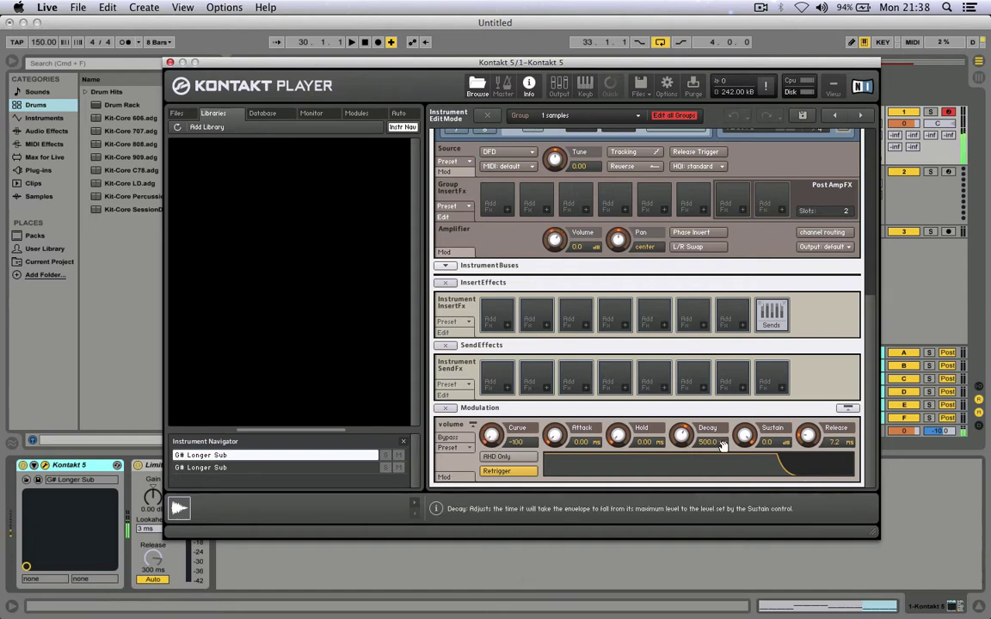
pyautogui.moveTo(745, 437); pyautogui.dragTo(736, 515)
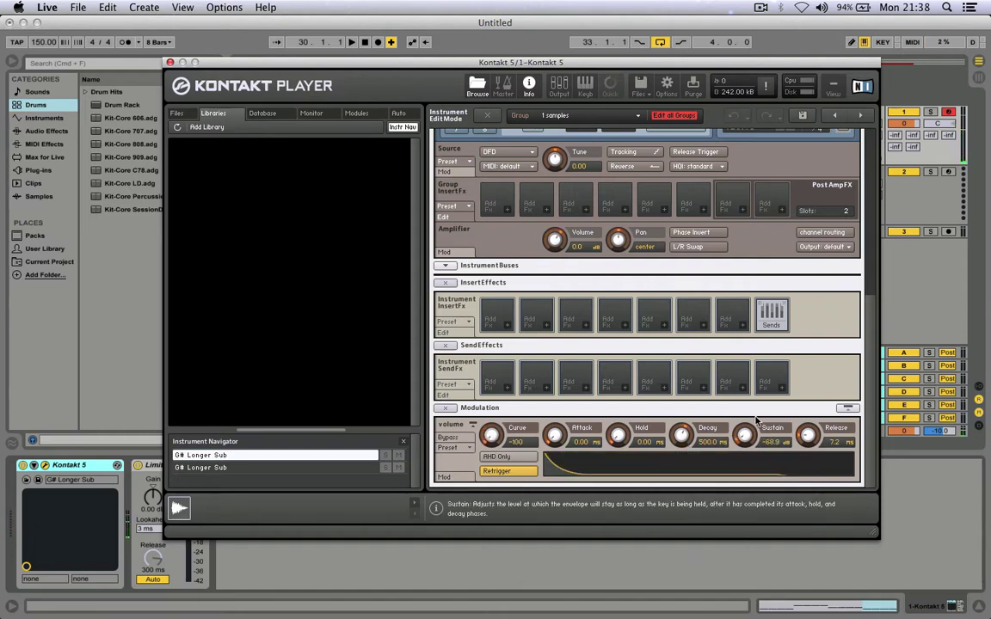
pyautogui.moveTo(756, 421); pyautogui.dragTo(750, 453)
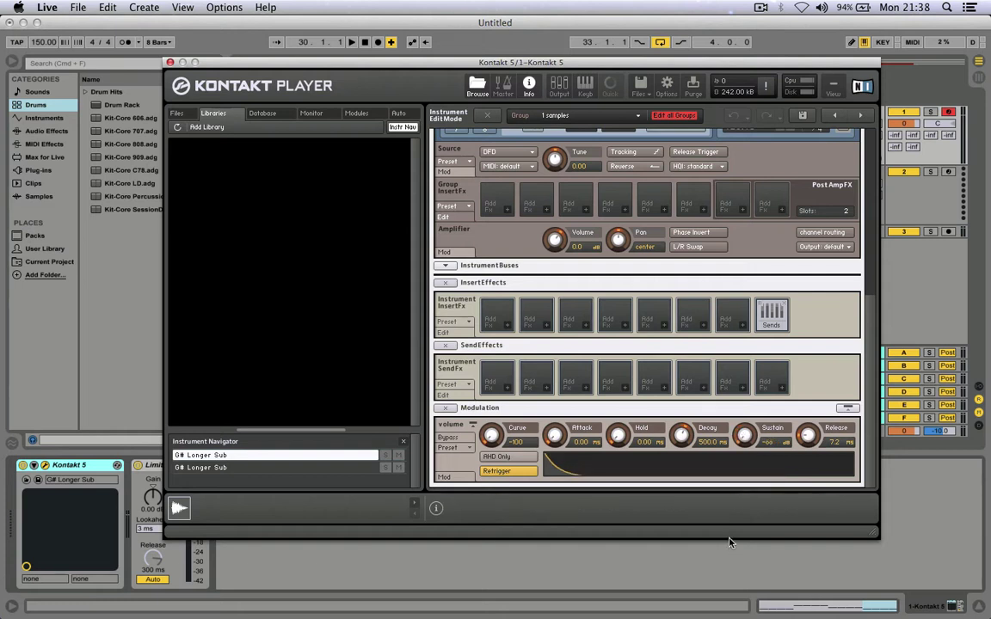
pyautogui.moveTo(681, 437); pyautogui.dragTo(685, 491)
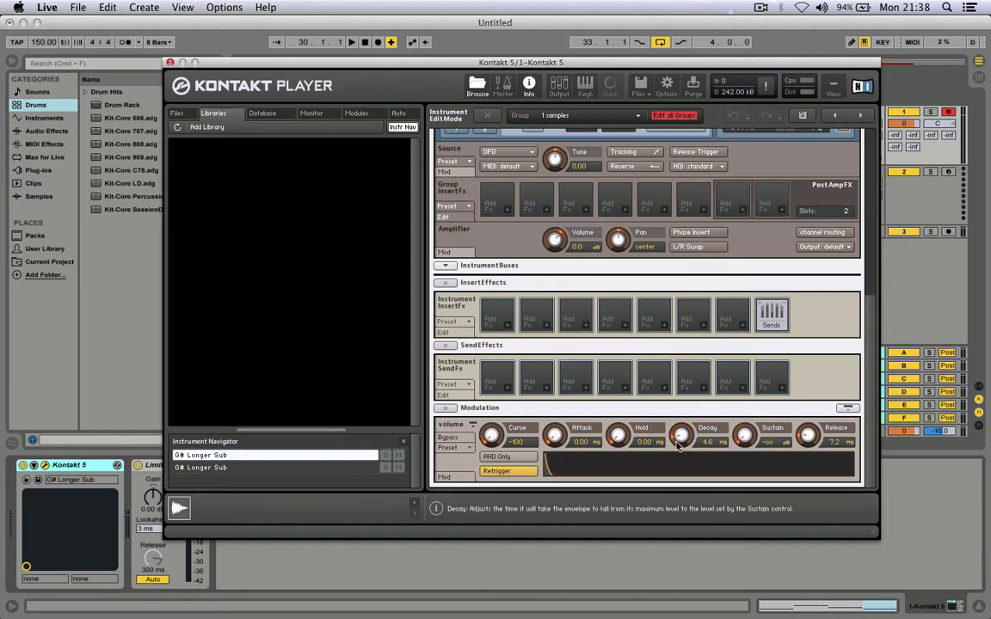
pyautogui.moveTo(618, 436); pyautogui.dragTo(687, 364)
pyautogui.press('XF86AudioRaiseVolume')
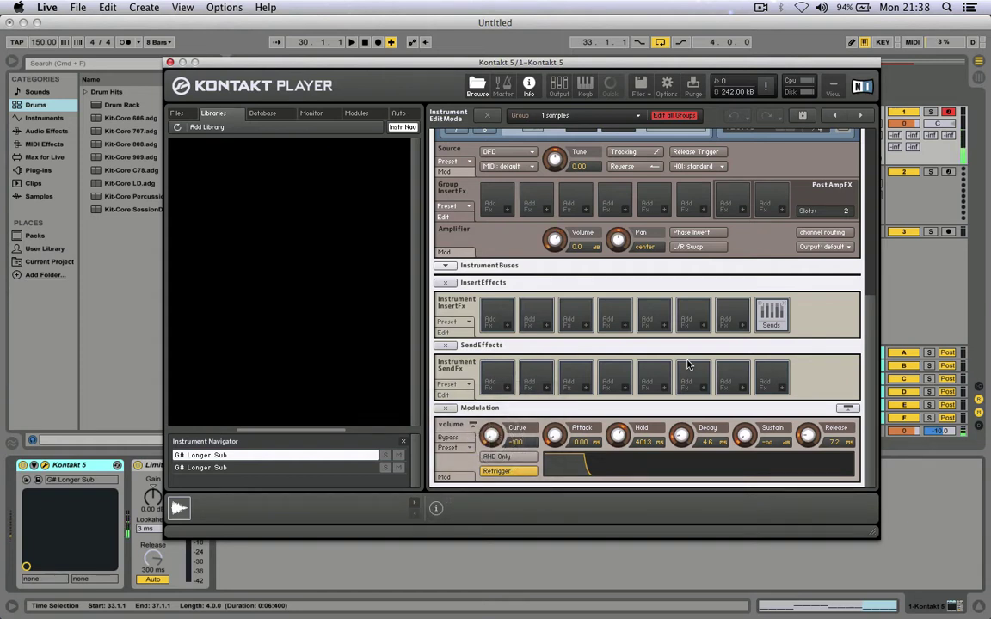
pyautogui.moveTo(618, 435); pyautogui.dragTo(621, 459)
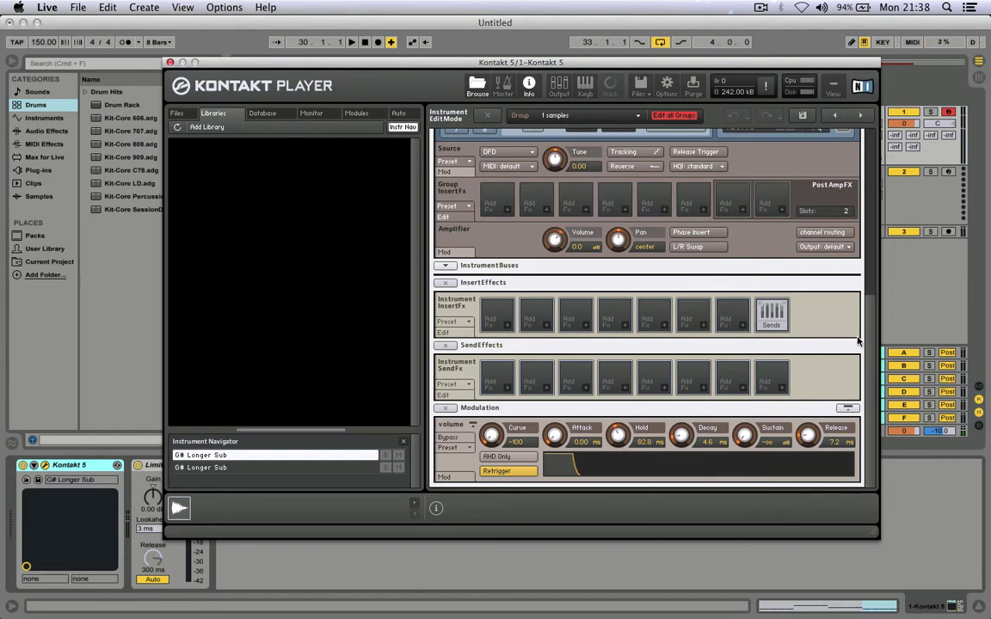
# In the rack overview, raise the two layers' volume sliders to about 0.3 and 0.8
pyautogui.scroll(10, 860, 318)
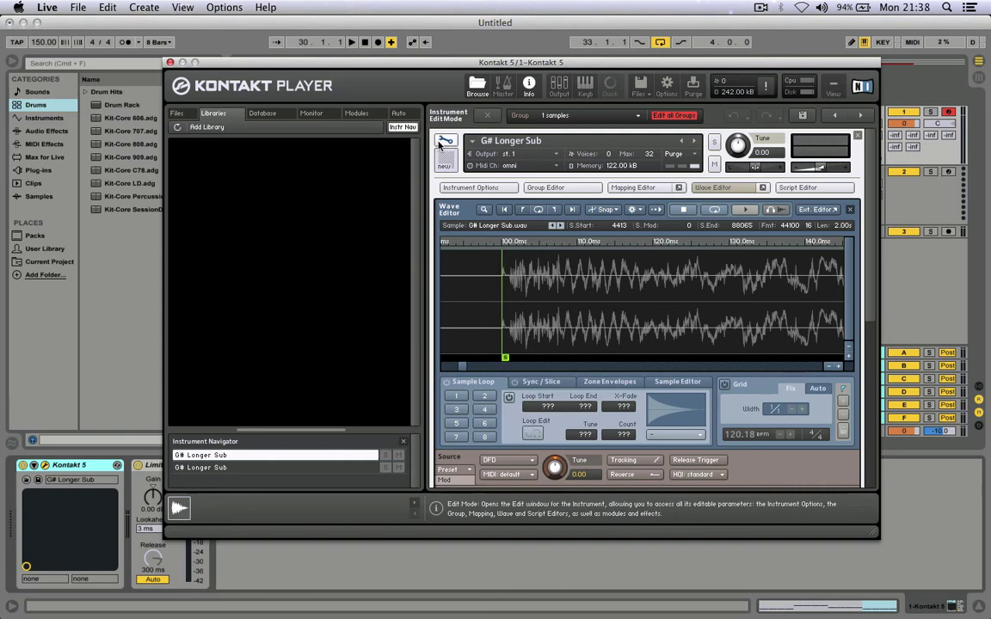
pyautogui.click(442, 142)
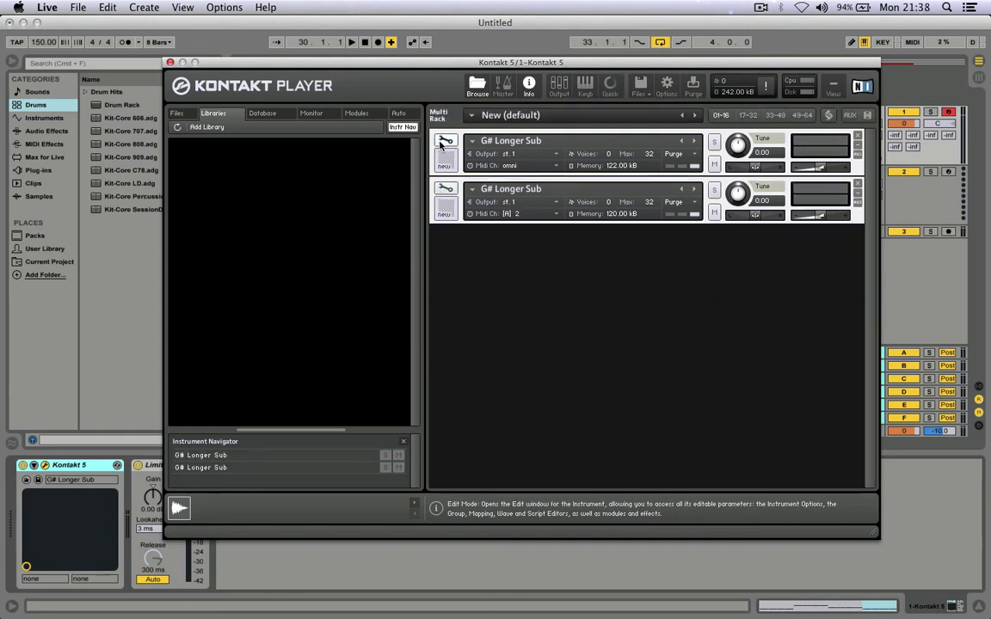
pyautogui.click(445, 190)
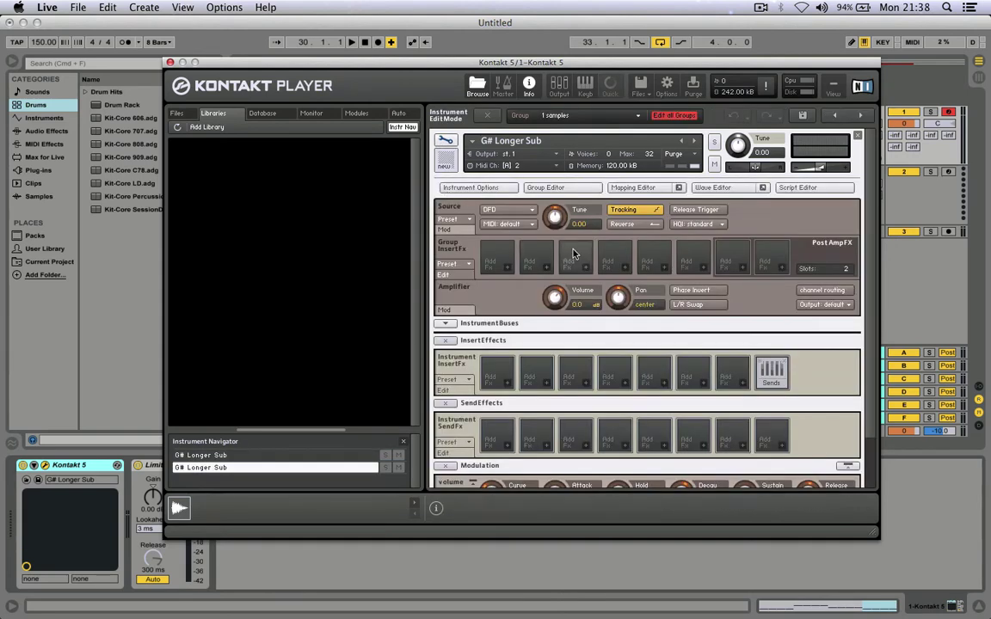
pyautogui.click(445, 143)
pyautogui.click(820, 169)
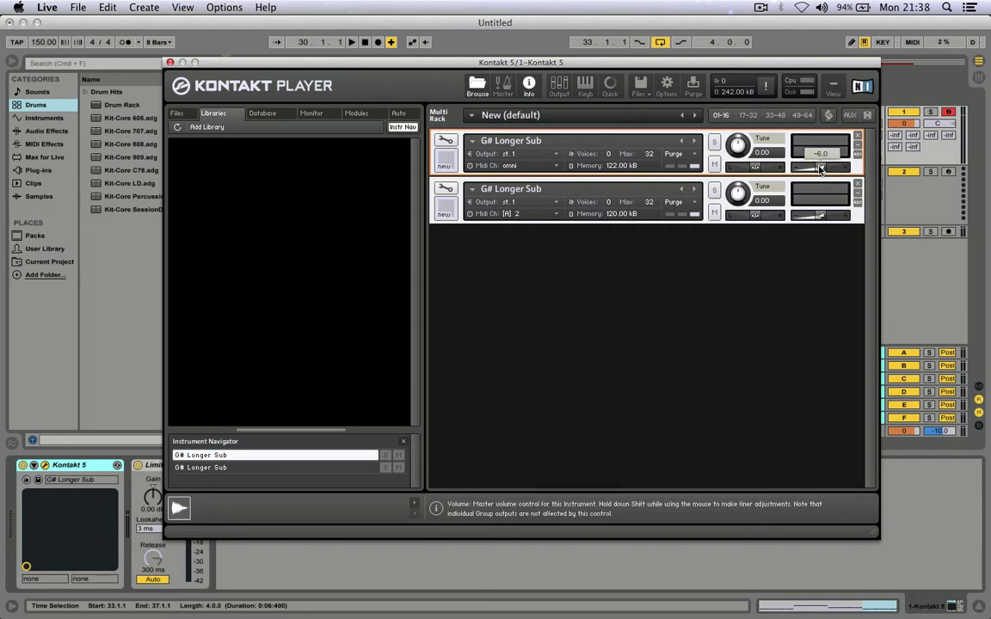
pyautogui.moveTo(820, 169); pyautogui.dragTo(827, 169)
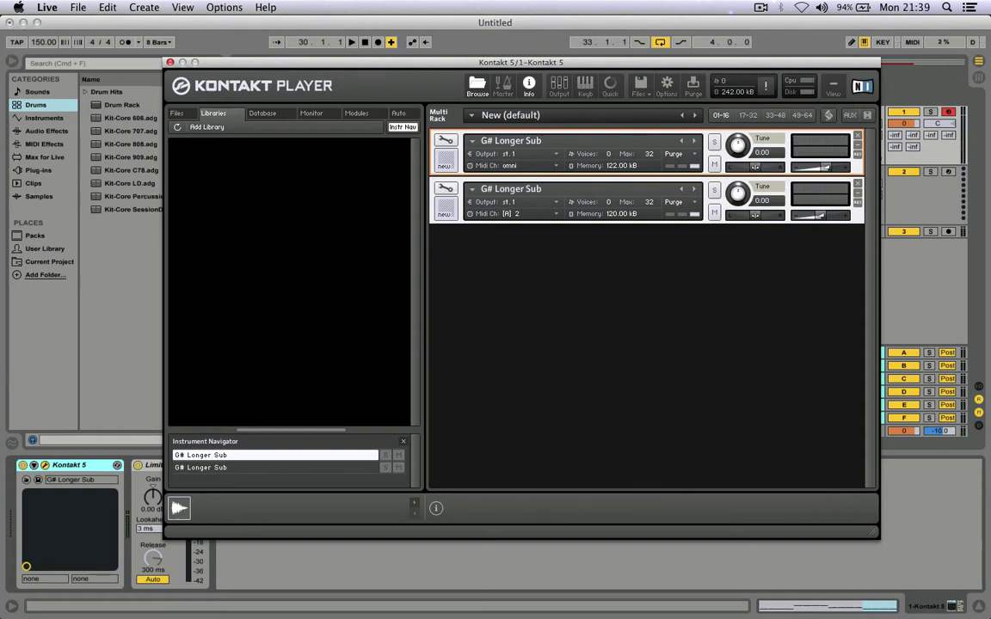
pyautogui.moveTo(819, 214); pyautogui.dragTo(827, 218)
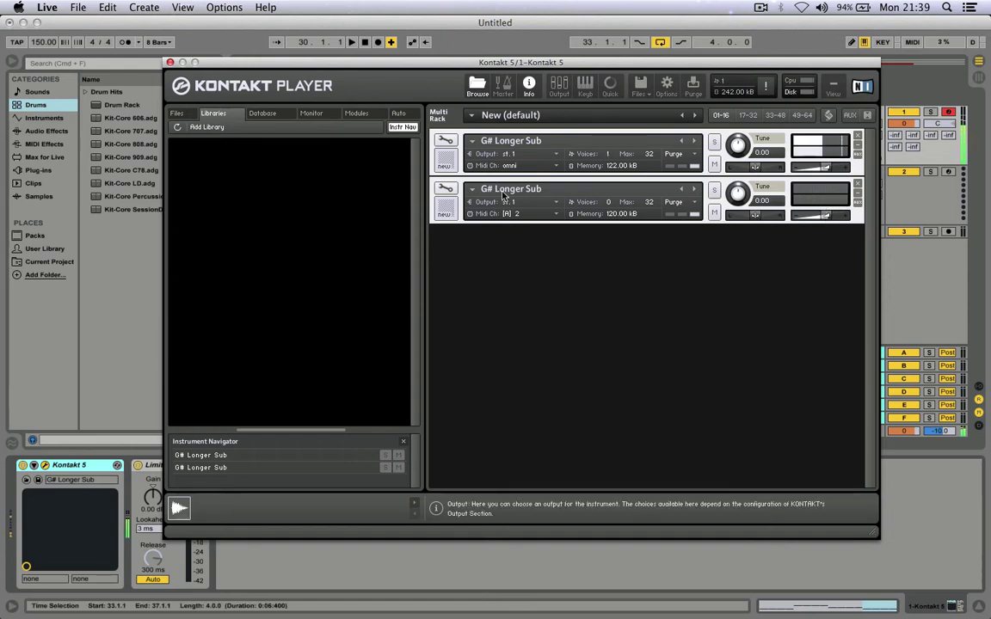
# Move the second layer's sample start marker to 4379 in the Wave Editor
pyautogui.click(445, 189)
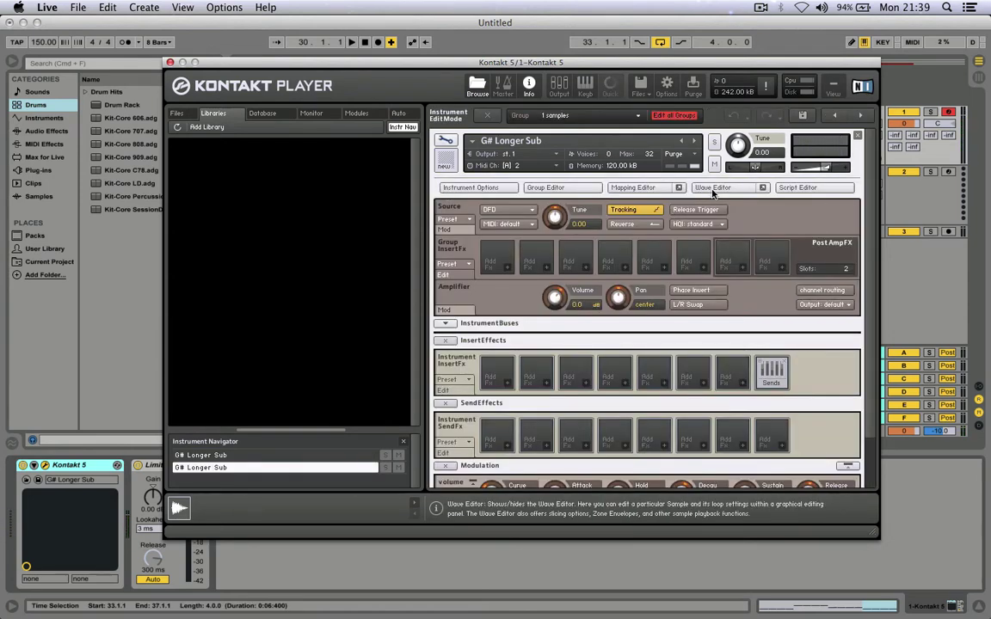
pyautogui.click(712, 187)
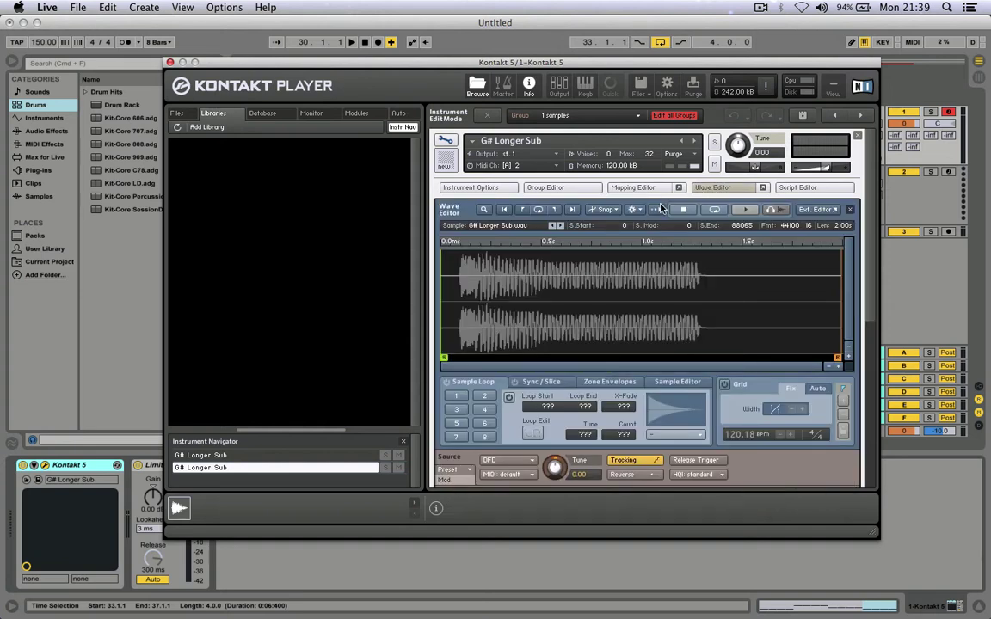
pyautogui.moveTo(443, 358); pyautogui.dragTo(462, 359)
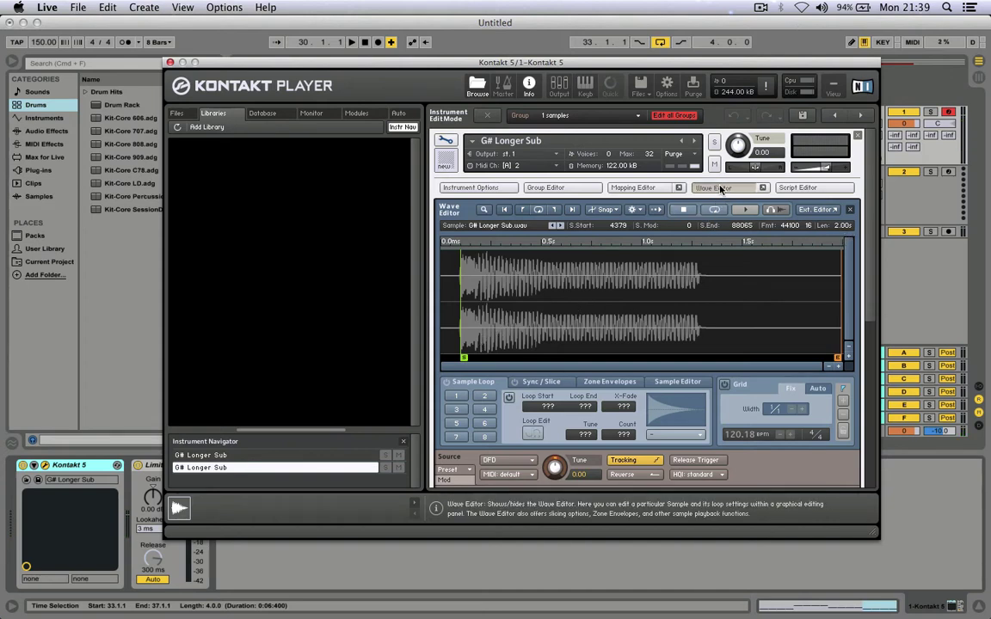
pyautogui.click(720, 189)
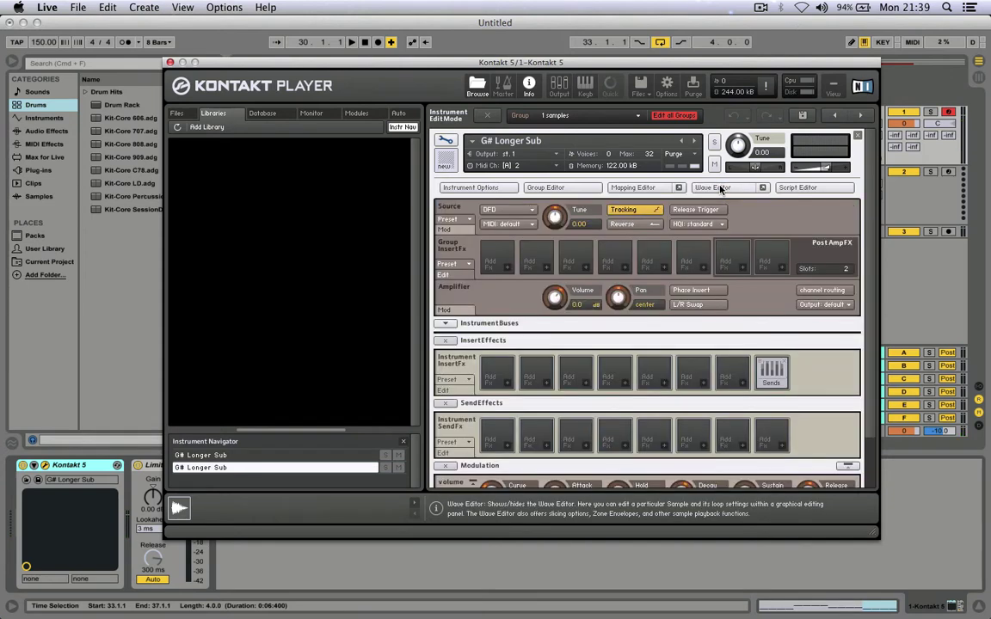
# Set the second layer's MIDI channel to omni and play a test note
pyautogui.click(556, 167)
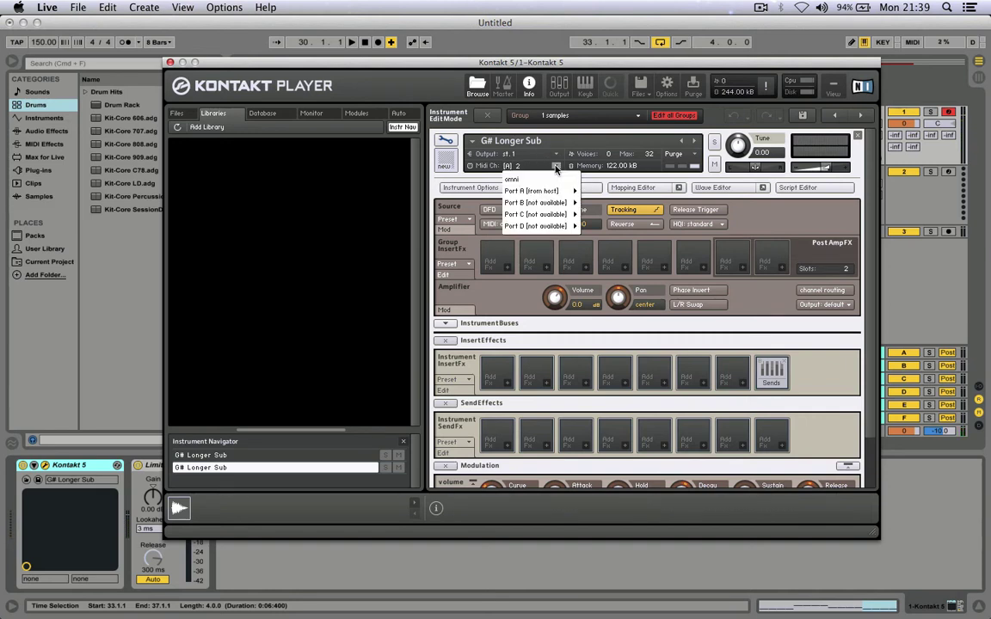
pyautogui.click(512, 180)
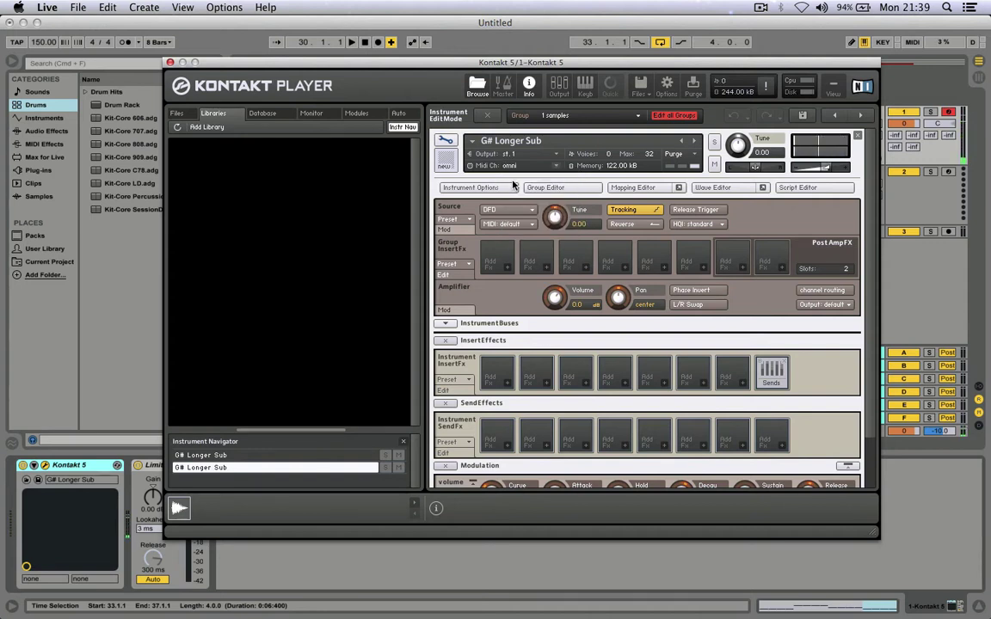
pyautogui.press('z')
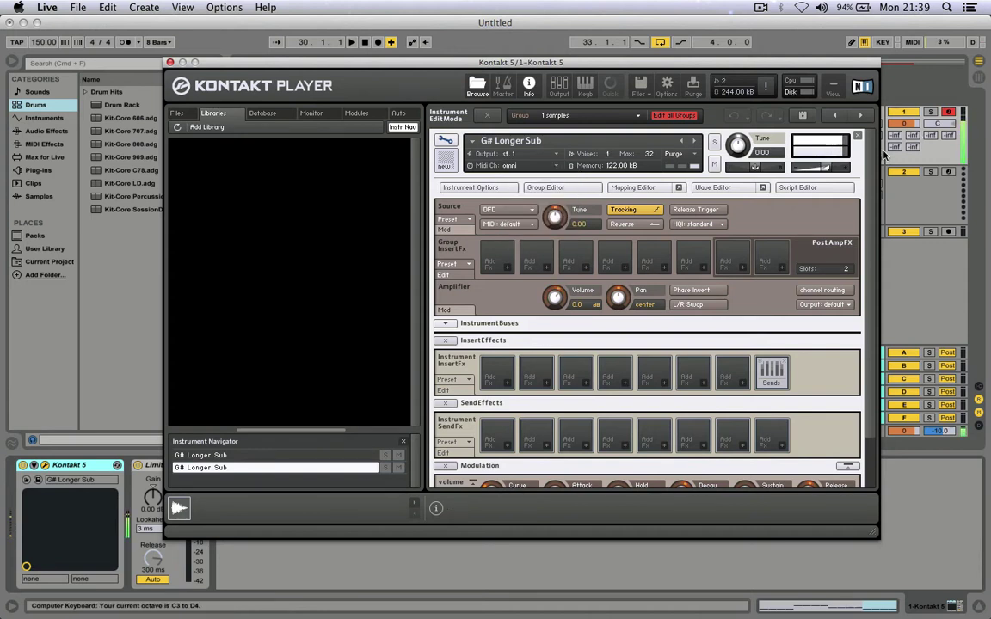
# Shape the second layer's volume AHDSR: curve -100, attack about 79 ms, decay 25.0k ms, release 8.6 ms
pyautogui.scroll(-3, 855, 207)
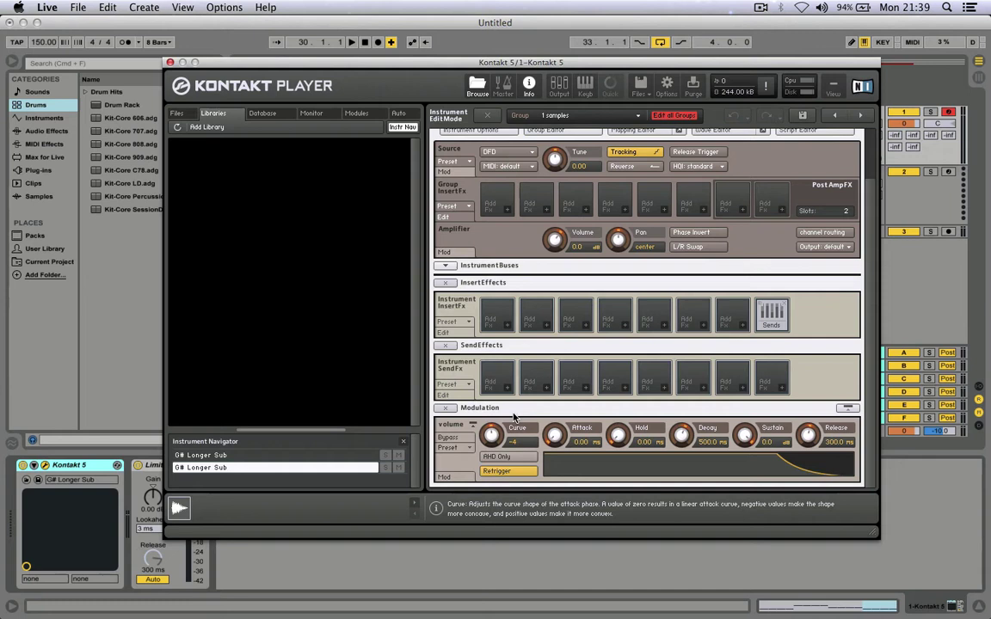
pyautogui.moveTo(490, 434); pyautogui.dragTo(490, 404)
pyautogui.moveTo(566, 435); pyautogui.dragTo(559, 415)
pyautogui.moveTo(555, 460); pyautogui.dragTo(550, 482)
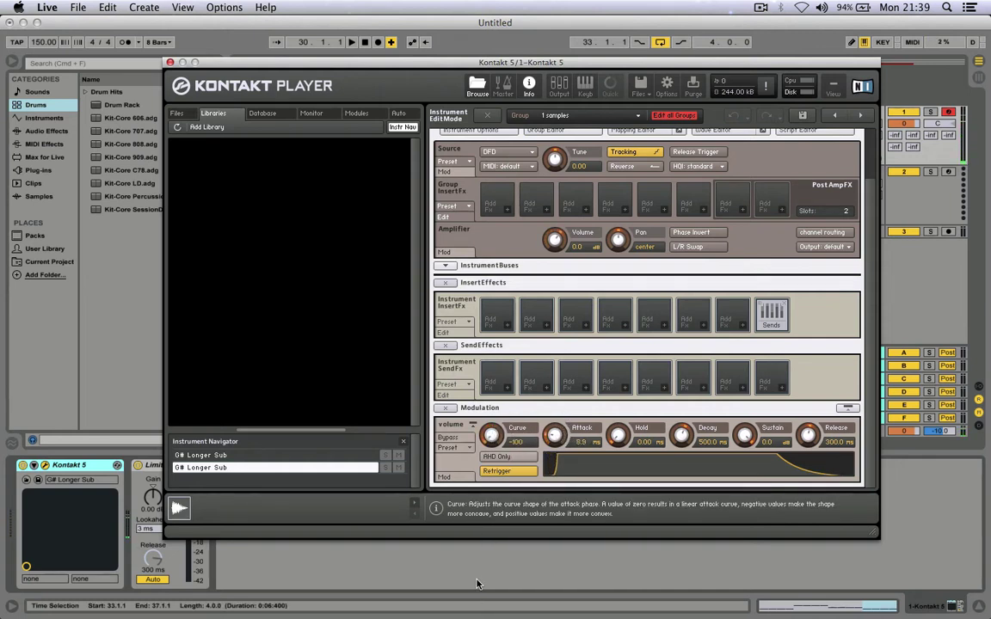
pyautogui.moveTo(557, 437); pyautogui.dragTo(577, 416)
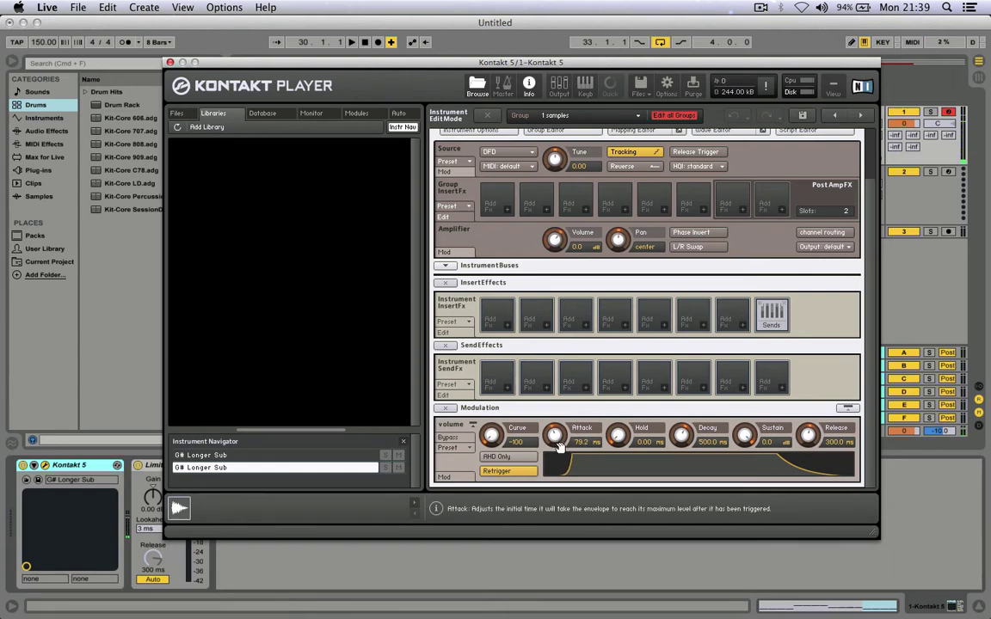
pyautogui.moveTo(557, 444); pyautogui.dragTo(559, 451)
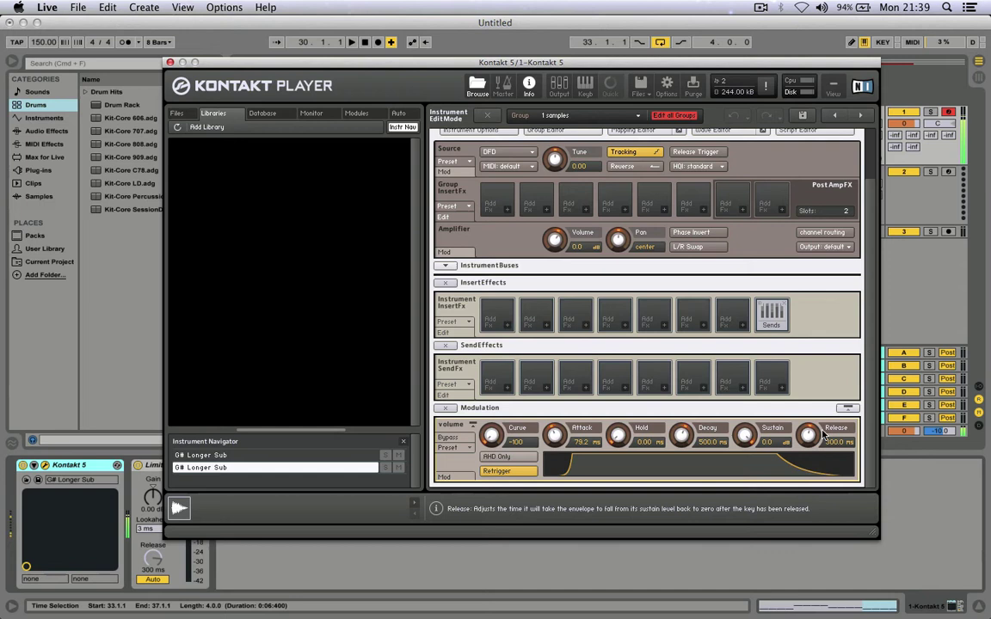
pyautogui.moveTo(807, 436); pyautogui.dragTo(809, 487)
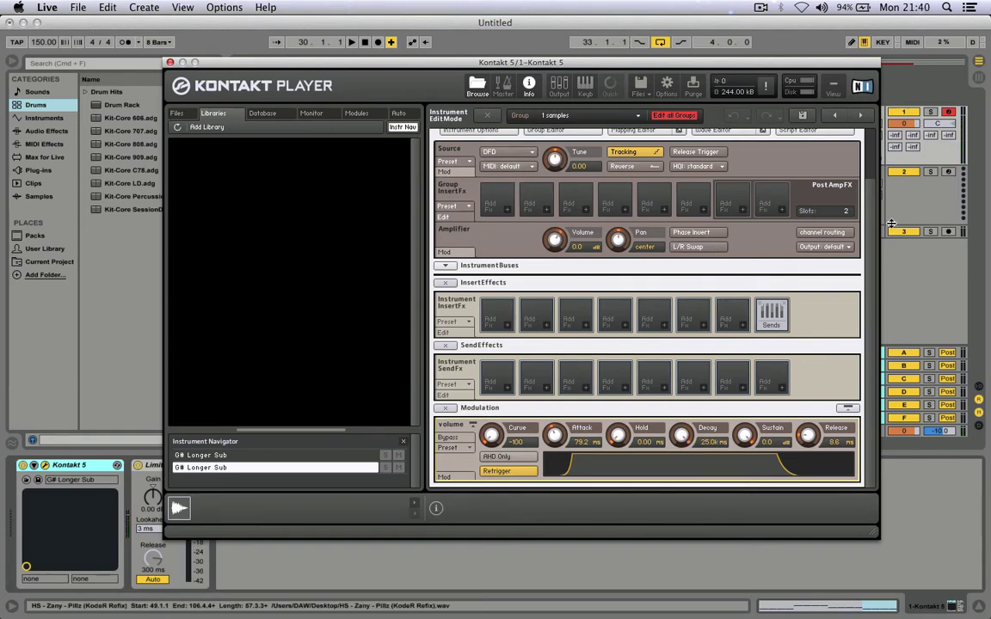
pyautogui.scroll(1, 877, 200)
# Try time machine and tm pro with HQ Mode, then set the Source mode to time machine 2
pyautogui.scroll(1, 878, 200)
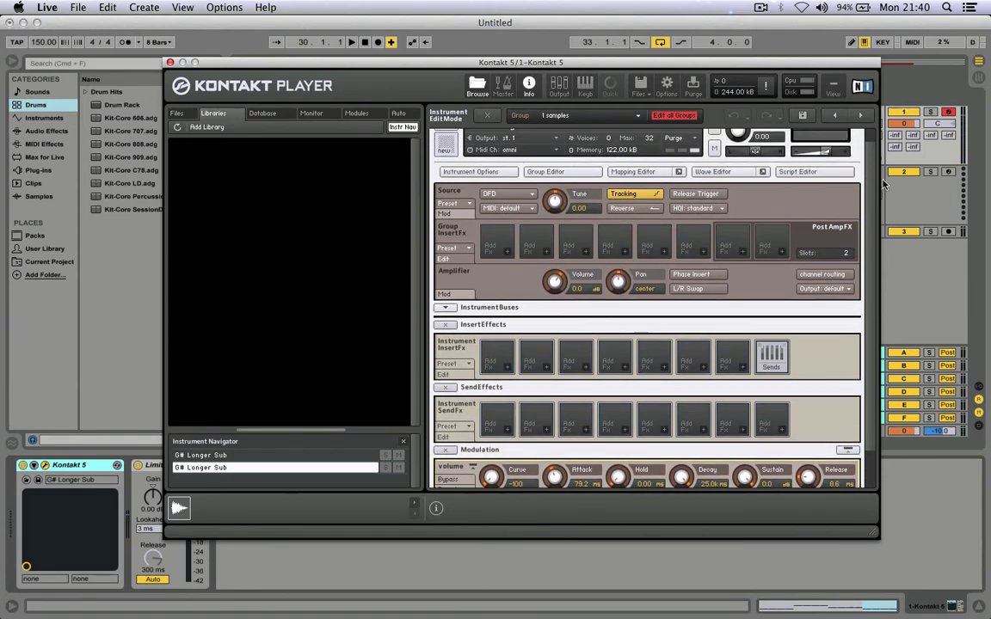
pyautogui.click(511, 197)
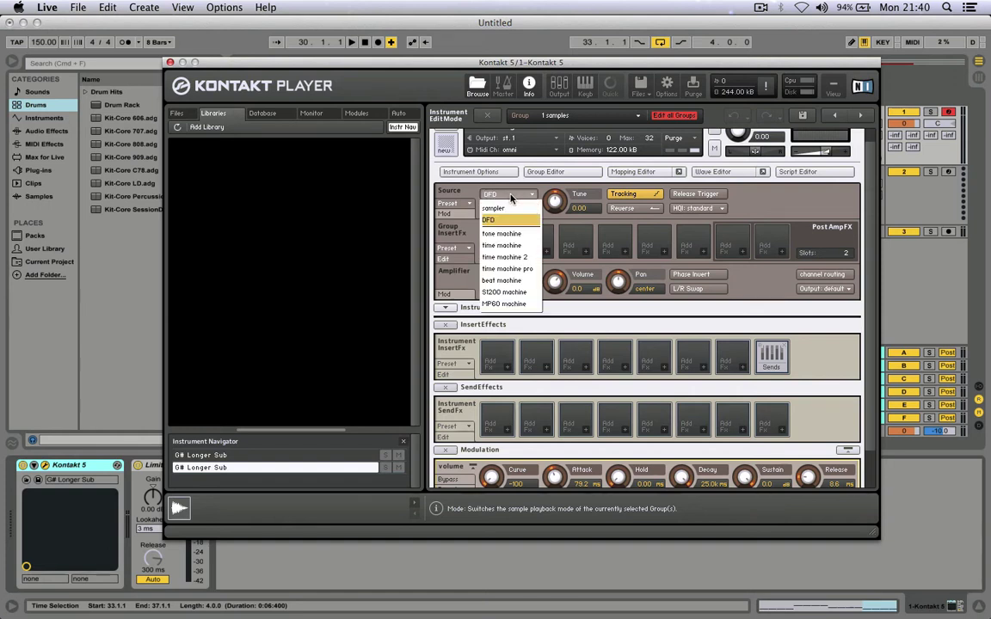
pyautogui.click(514, 247)
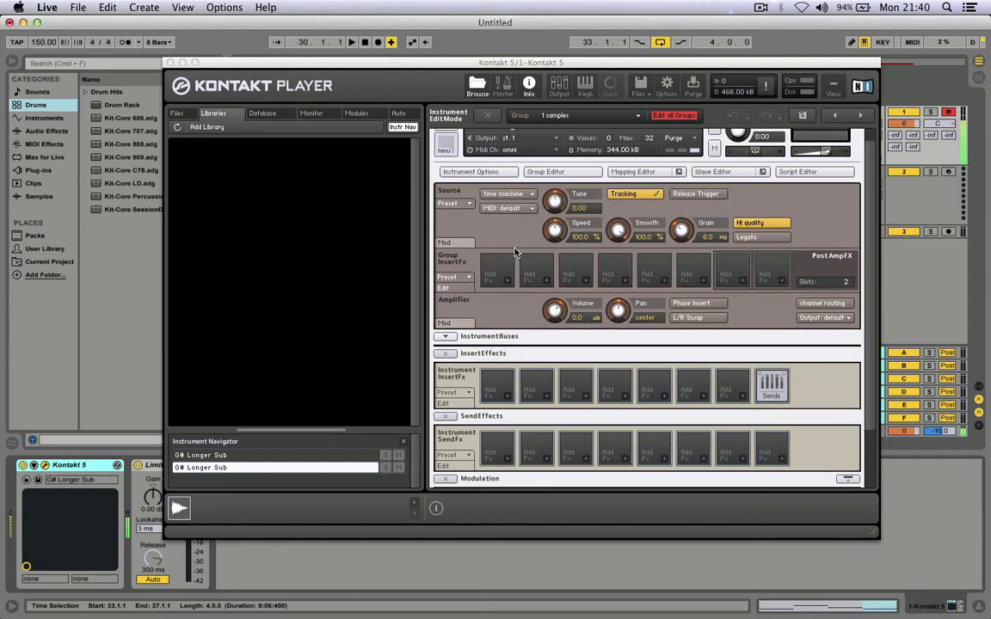
pyautogui.moveTo(552, 258); pyautogui.dragTo(552, 245)
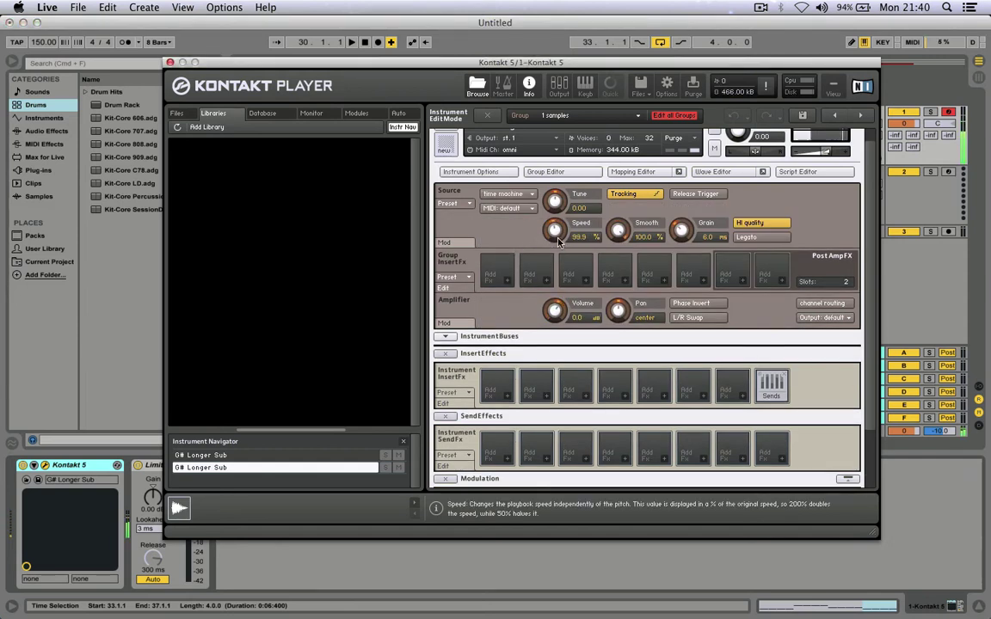
pyautogui.click(503, 194)
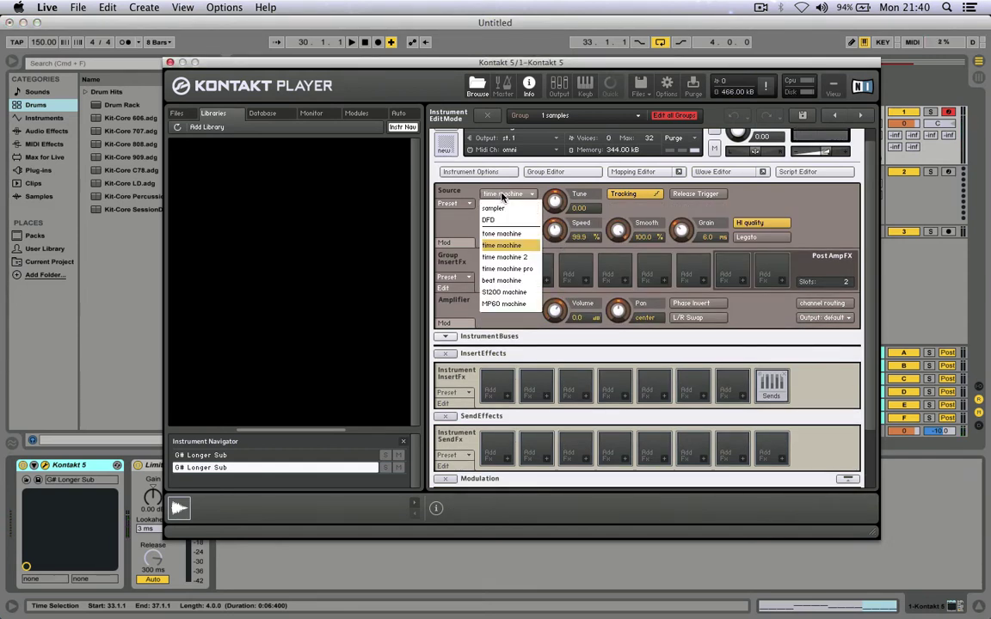
pyautogui.click(517, 269)
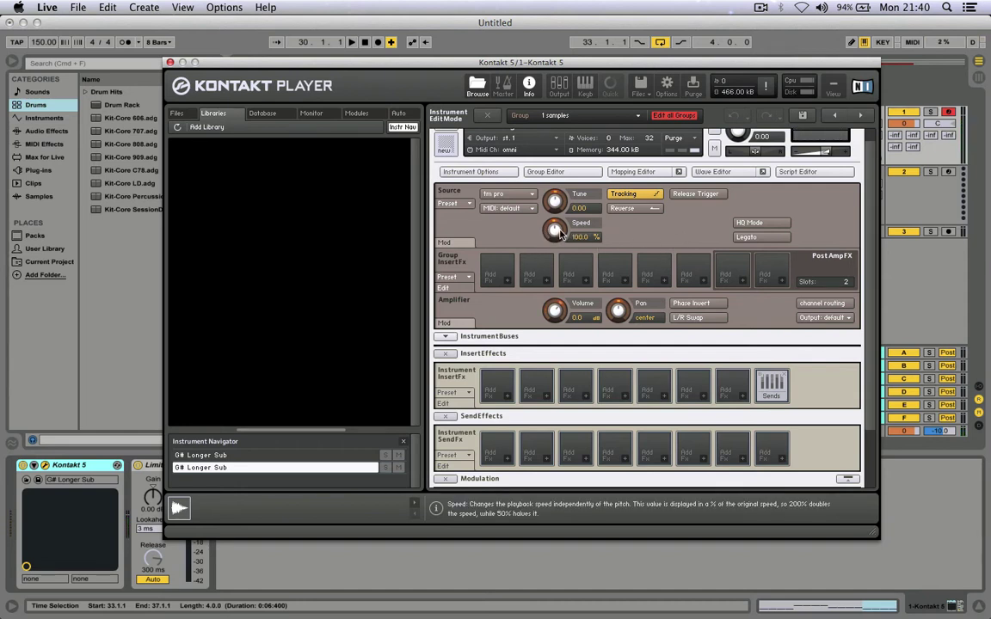
pyautogui.click(748, 224)
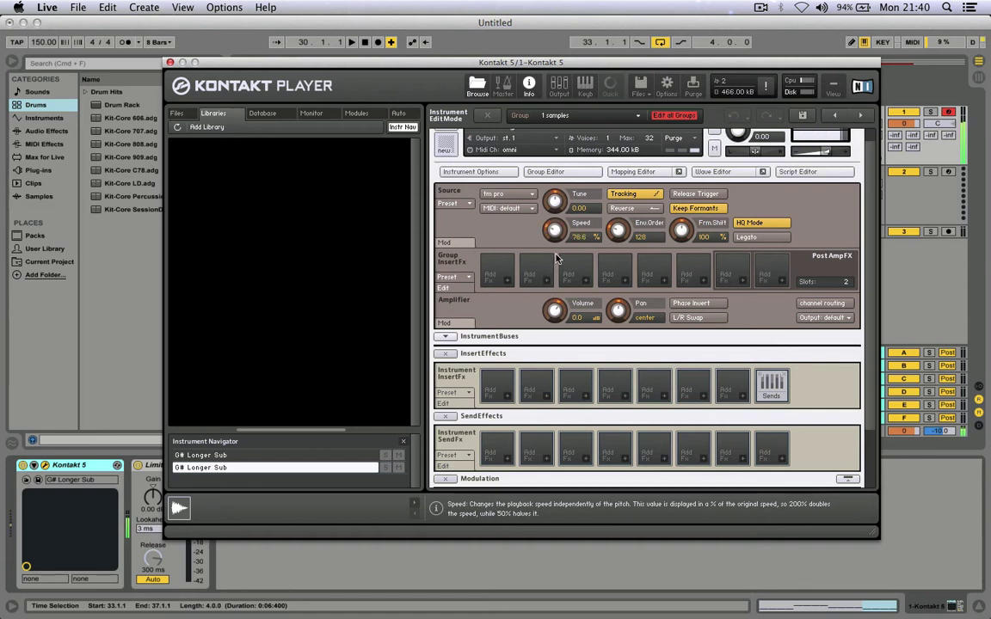
pyautogui.keyDown('super'); pyautogui.click(566, 228); pyautogui.keyUp('super')
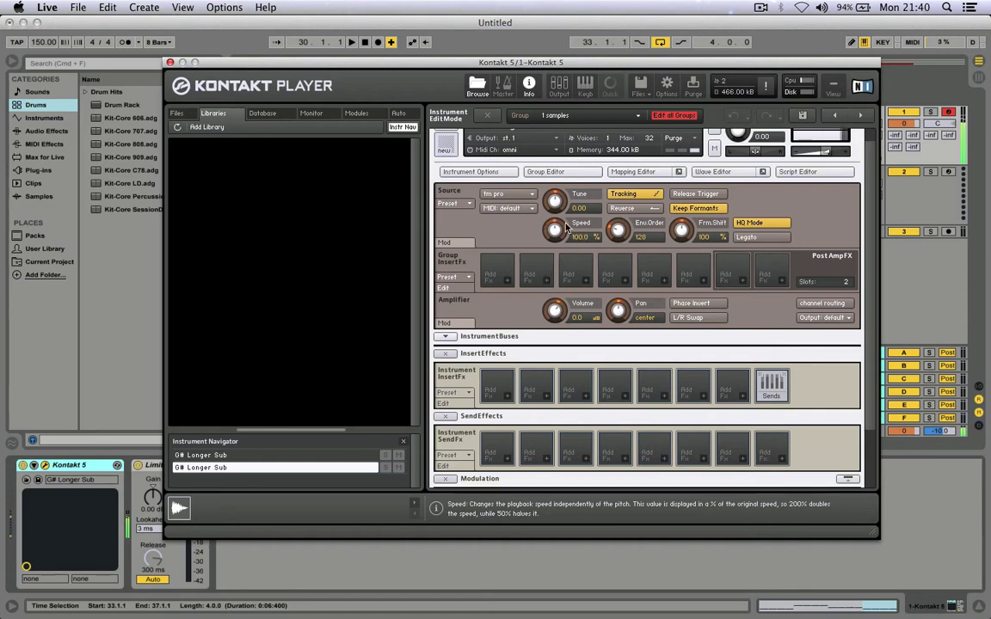
pyautogui.click(507, 194)
pyautogui.click(507, 257)
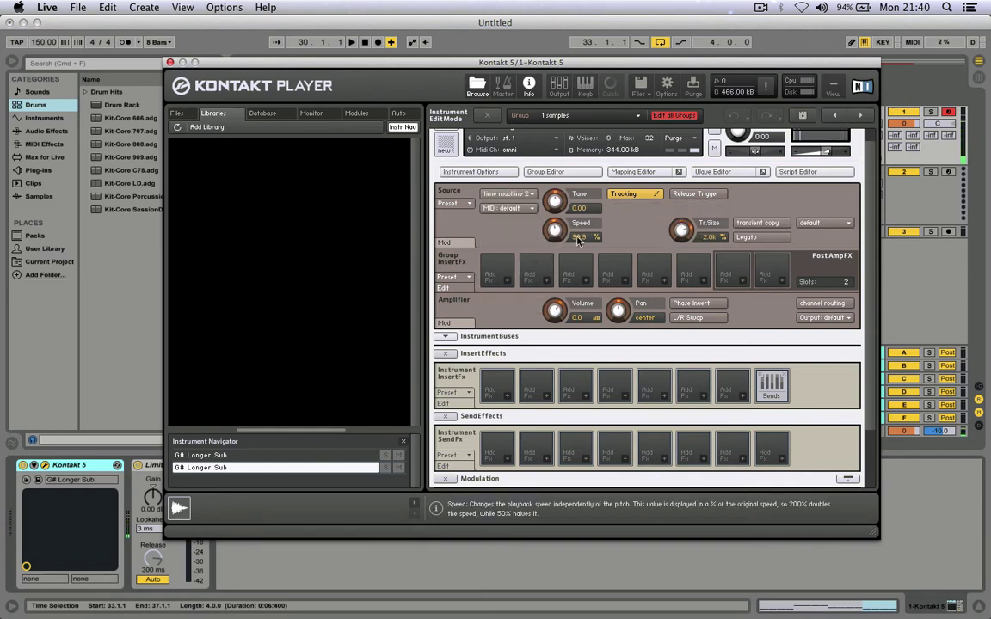
# Set the time machine 2 size option to large and exit Instrument Edit Mode
pyautogui.click(823, 224)
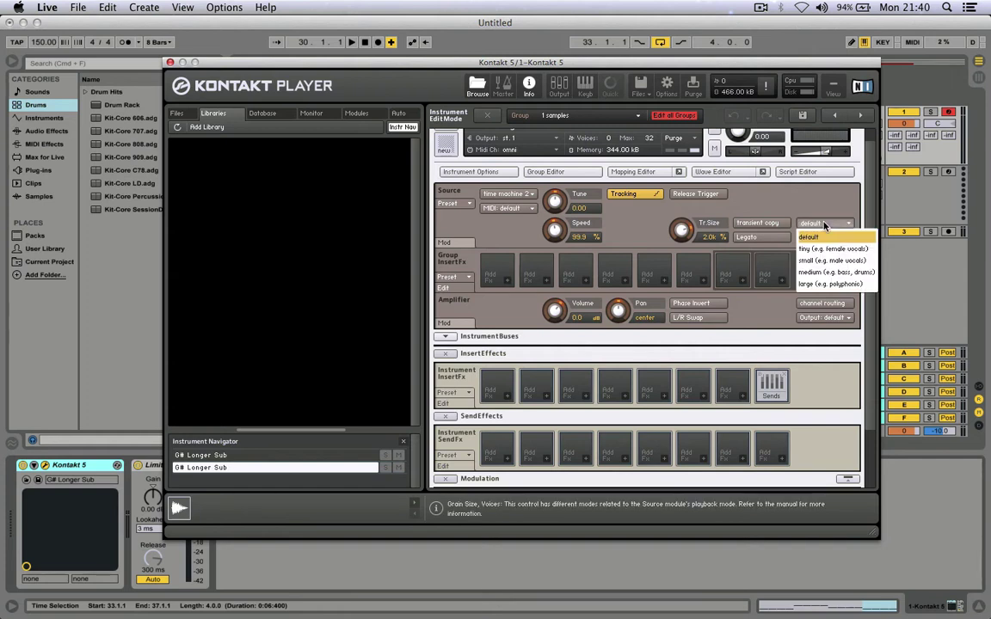
pyautogui.click(831, 285)
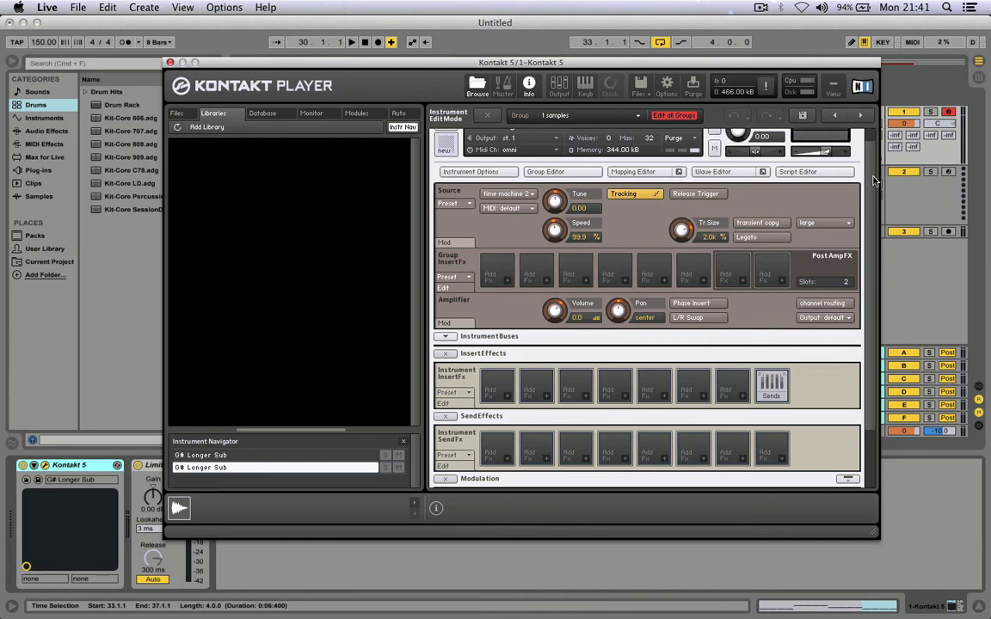
pyautogui.scroll(2, 872, 180)
pyautogui.click(443, 141)
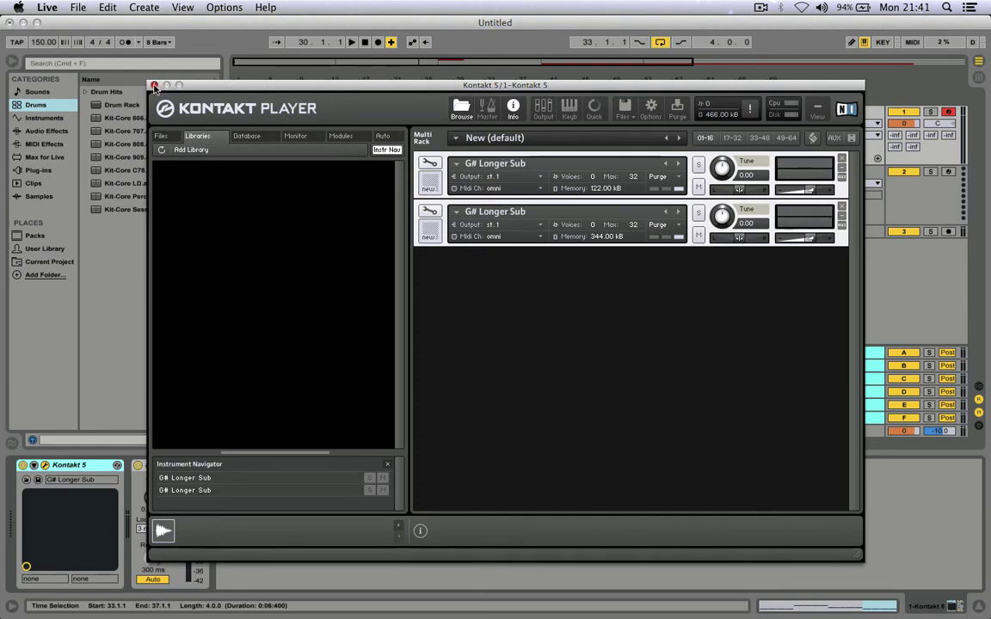
# Close the Kontakt window, select the bar 33 clip, and shift the keyboard octave to C3–D4
pyautogui.click(154, 85)
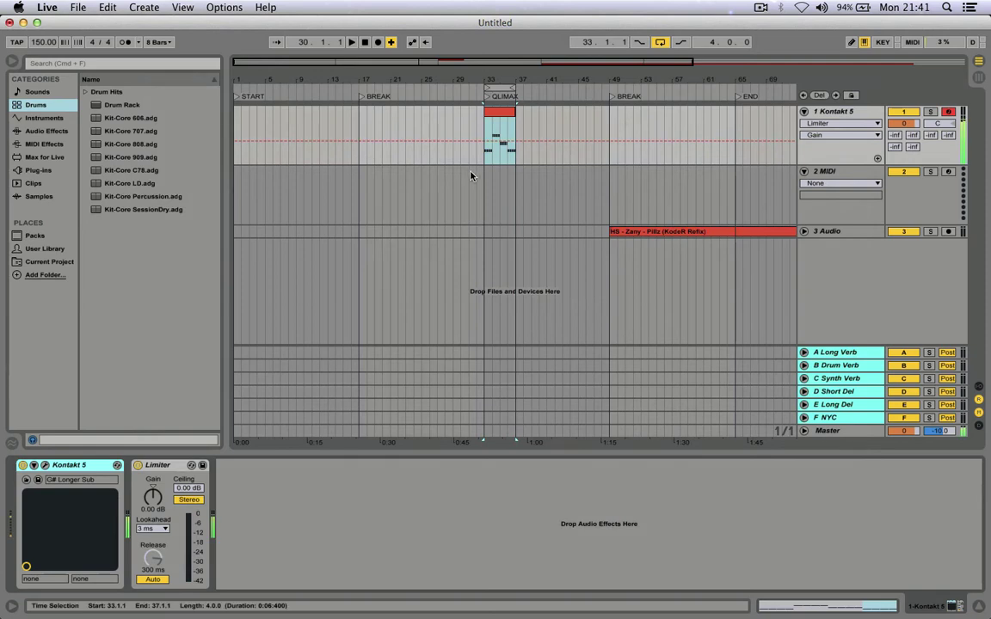
pyautogui.click(498, 114)
pyautogui.press('z')
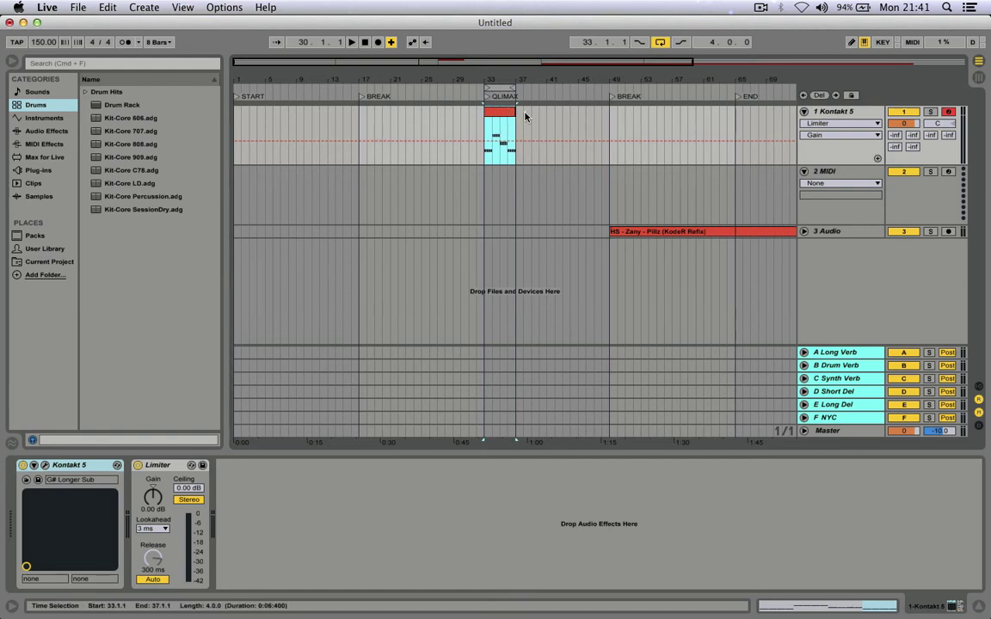
pyautogui.press('x')
# With the clip playing, raise bar 4's four C3 notes one semitone to C#3
pyautogui.doubleClick(498, 117)
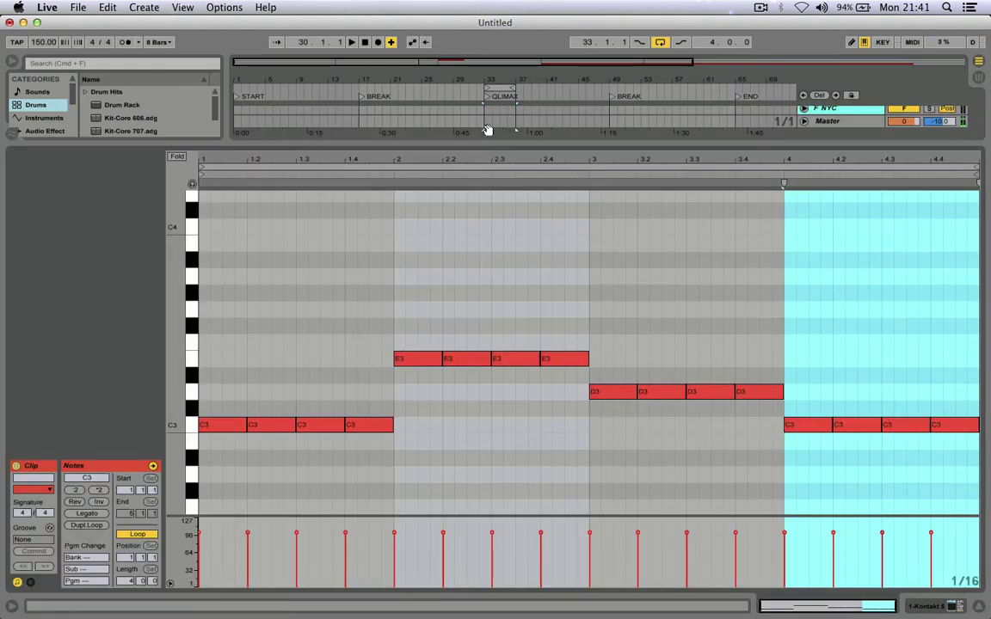
pyautogui.press('space')
pyautogui.click(258, 458)
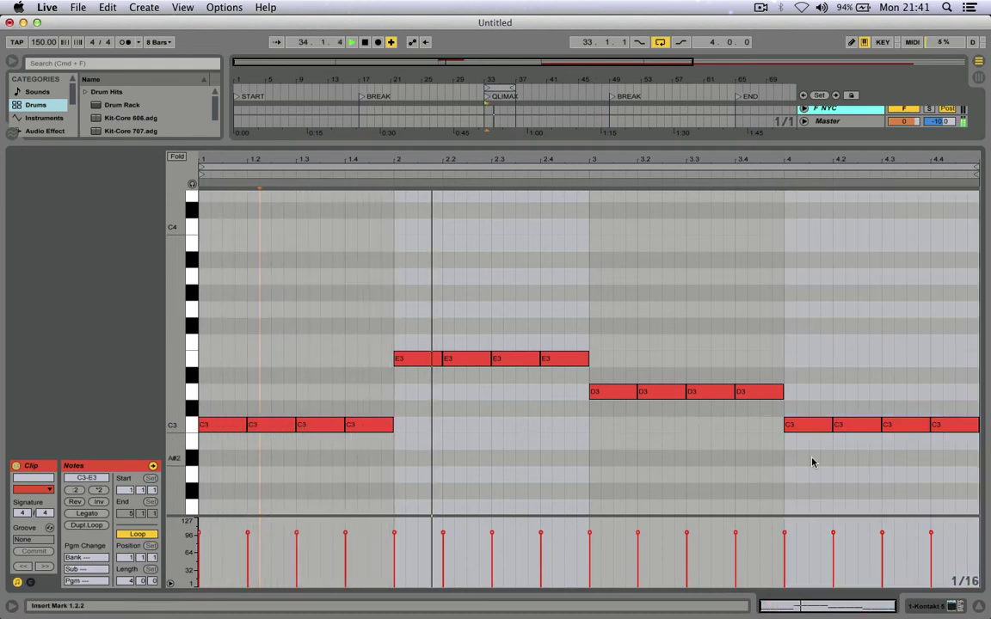
pyautogui.moveTo(968, 450); pyautogui.dragTo(729, 414)
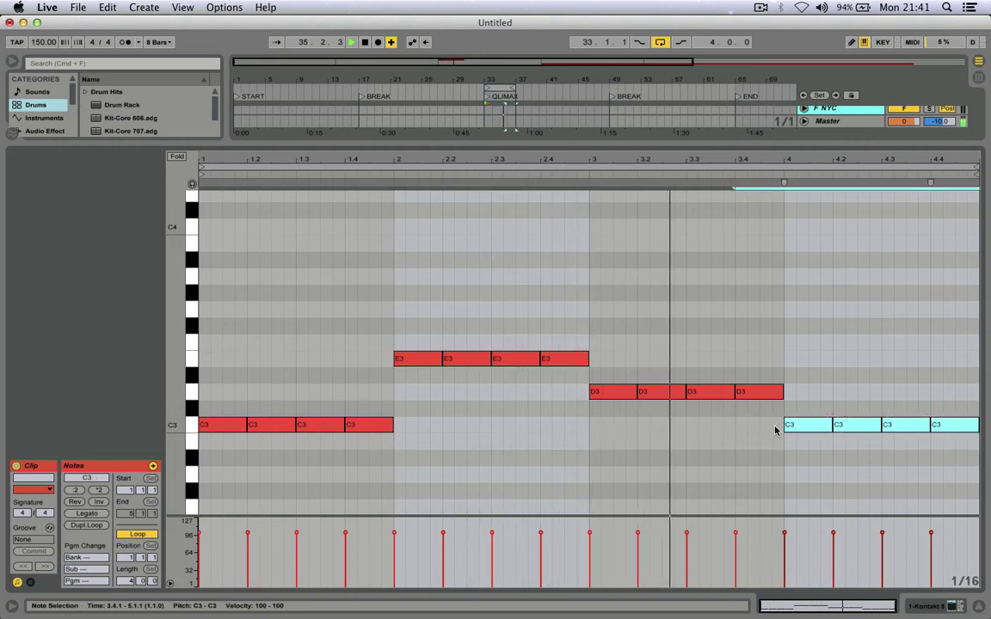
pyautogui.moveTo(808, 427); pyautogui.dragTo(814, 411)
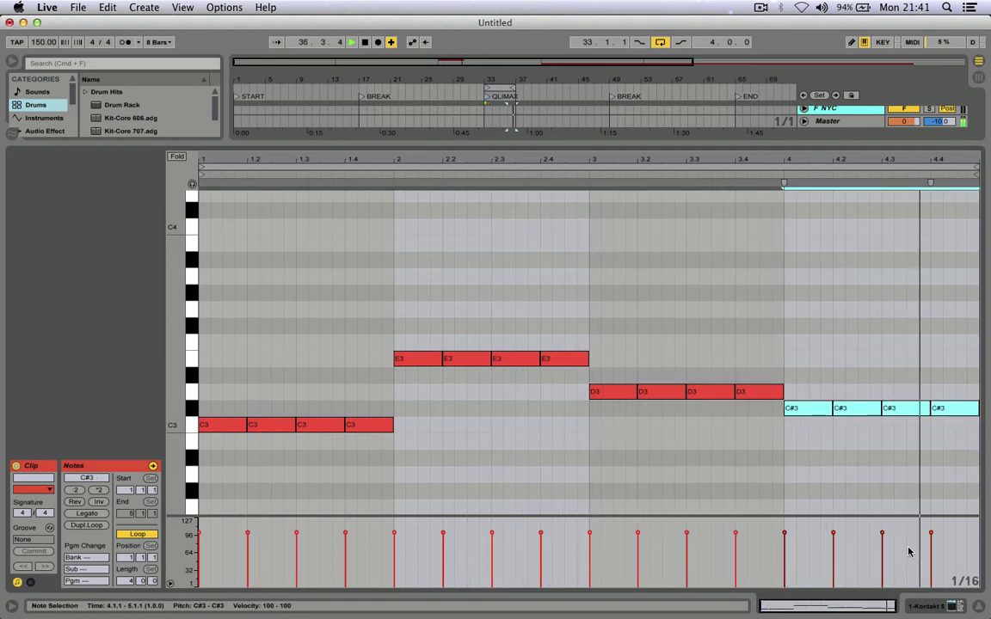
# Open the Kontakt 5 plugin window from the device chain, view its edit mode, and close it
pyautogui.click(925, 608)
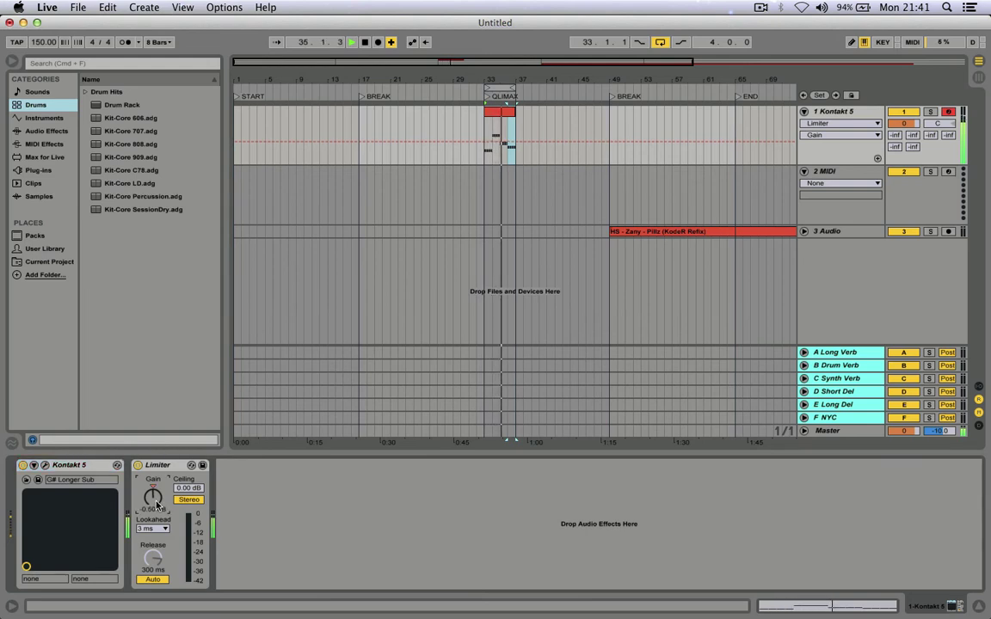
pyautogui.click(41, 466)
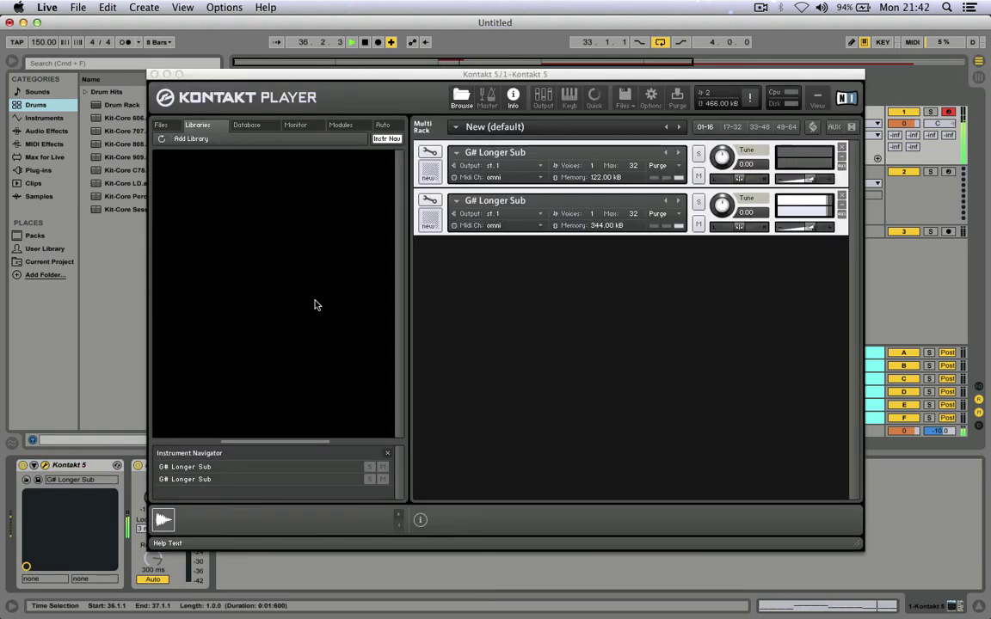
pyautogui.click(428, 153)
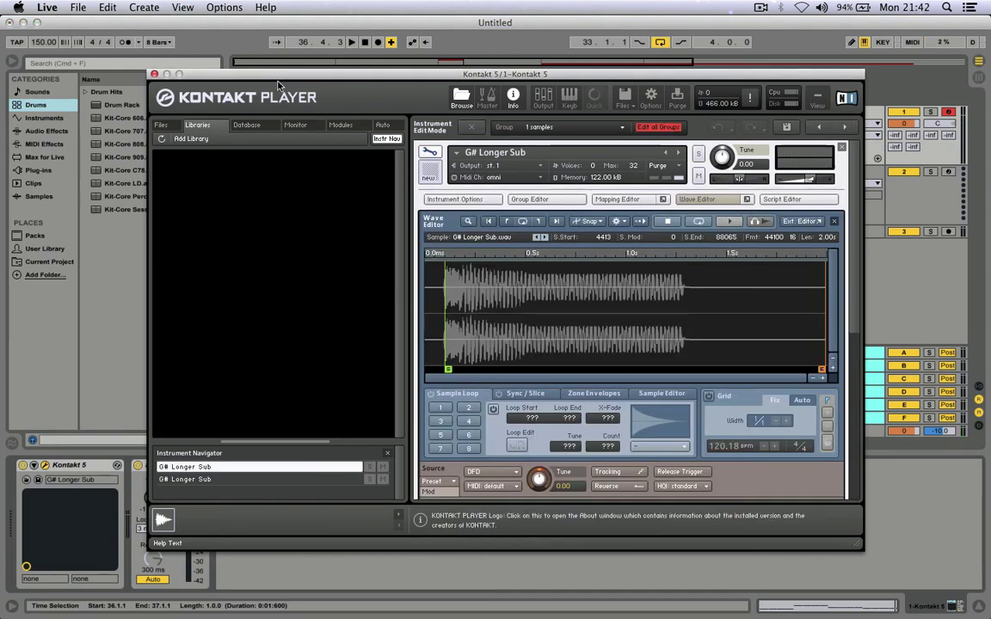
pyautogui.click(151, 68)
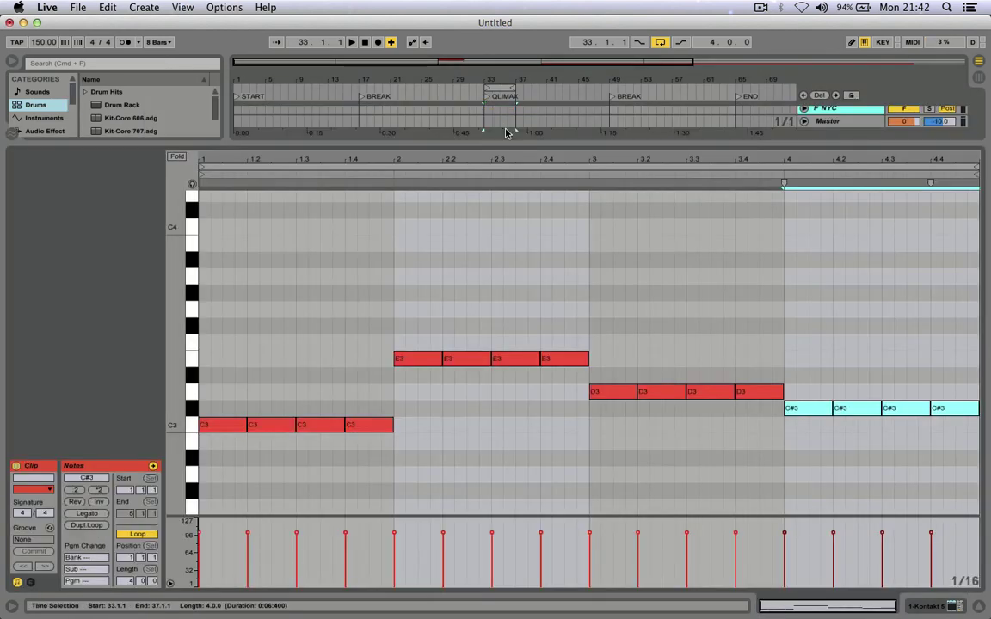
# Raise bar 2's E3 notes to F3 and bar 3's D3 notes to E3
pyautogui.hotkey('shift', 'Tab')
pyautogui.moveTo(980, 440); pyautogui.dragTo(782, 403)
pyautogui.moveTo(575, 380); pyautogui.dragTo(431, 338)
pyautogui.press('Up')
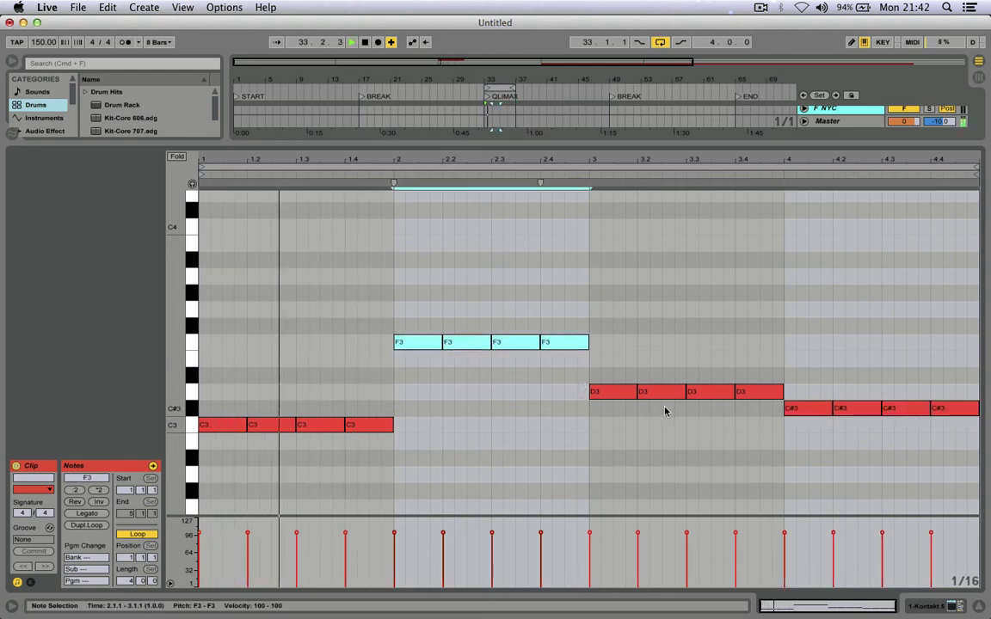
pyautogui.moveTo(615, 380); pyautogui.dragTo(784, 445)
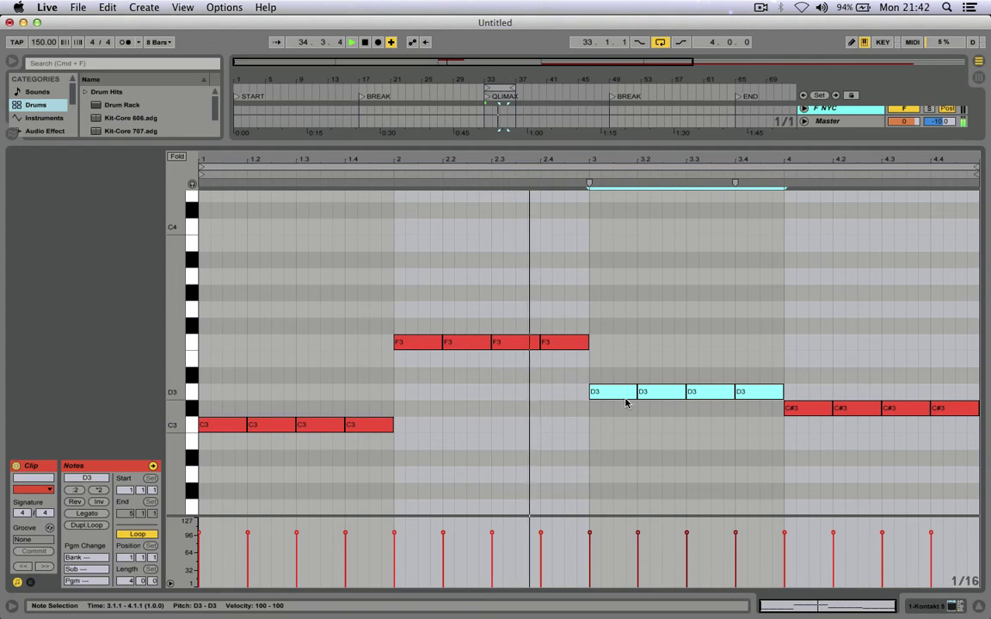
pyautogui.moveTo(627, 398); pyautogui.dragTo(624, 360)
pyautogui.moveTo(788, 361); pyautogui.dragTo(853, 424)
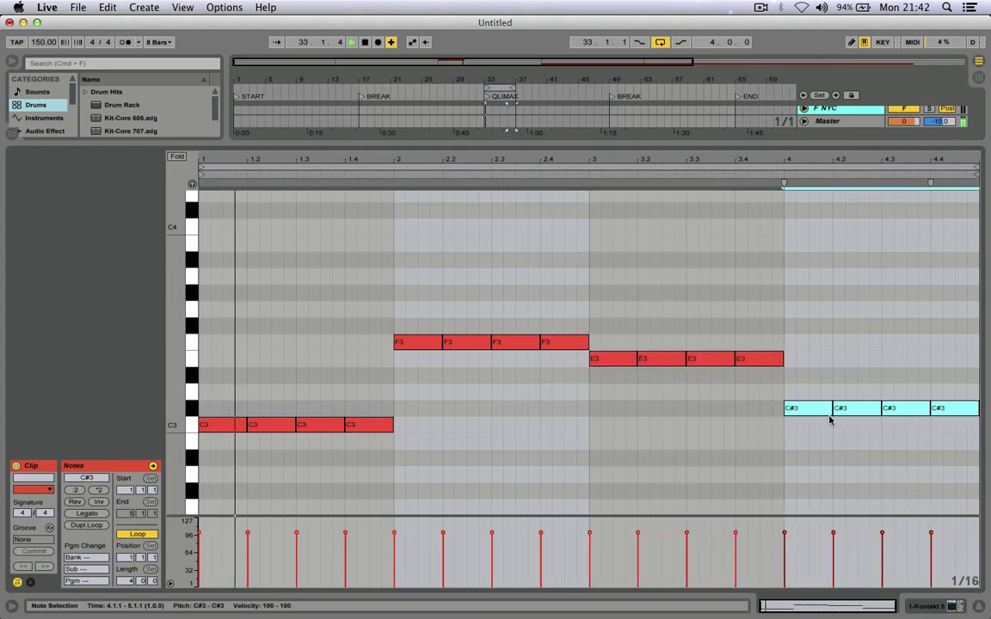
pyautogui.press('XF86AudioRaiseVolume')
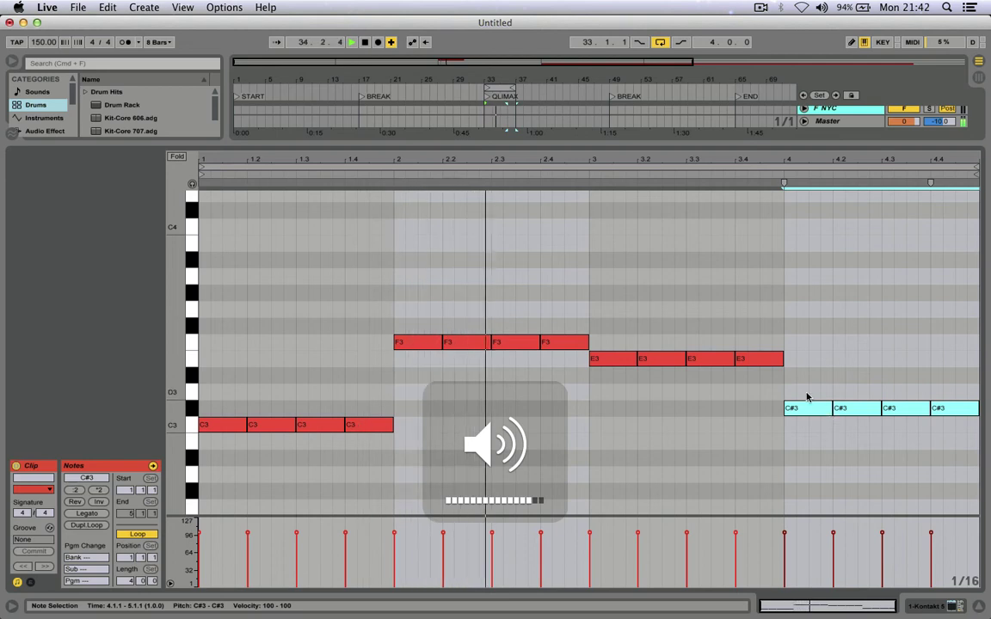
# Open Kontakt 5 and toggle edit mode between the two G# Longer Sub instruments
pyautogui.click(926, 608)
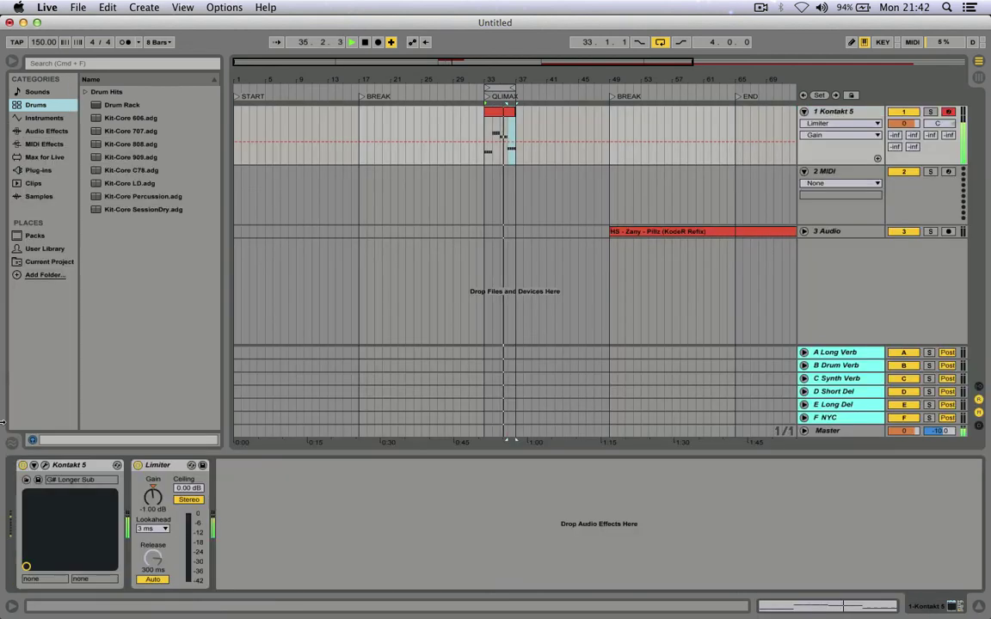
pyautogui.click(45, 465)
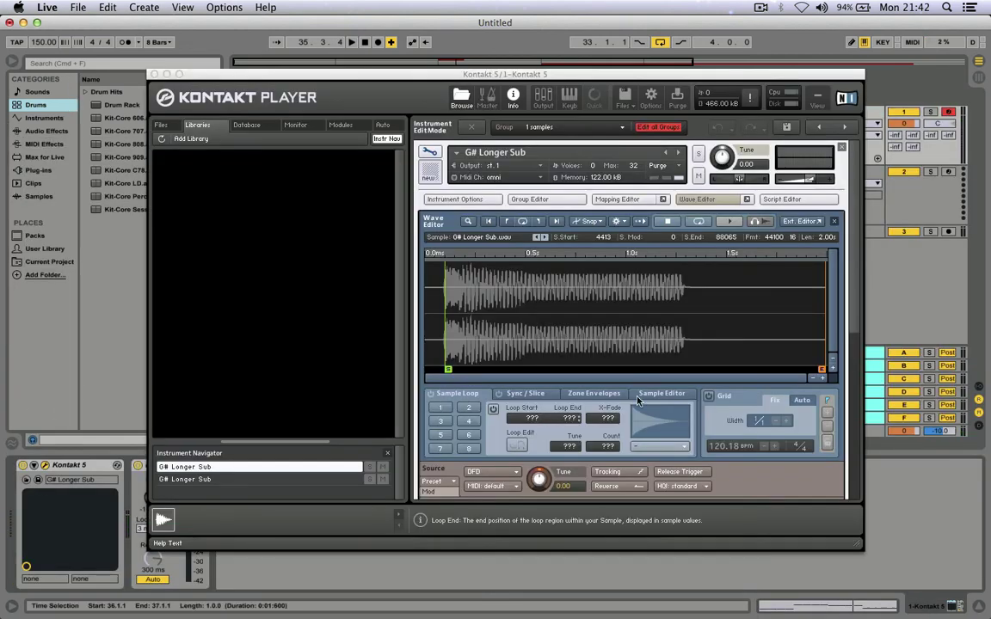
pyautogui.click(429, 153)
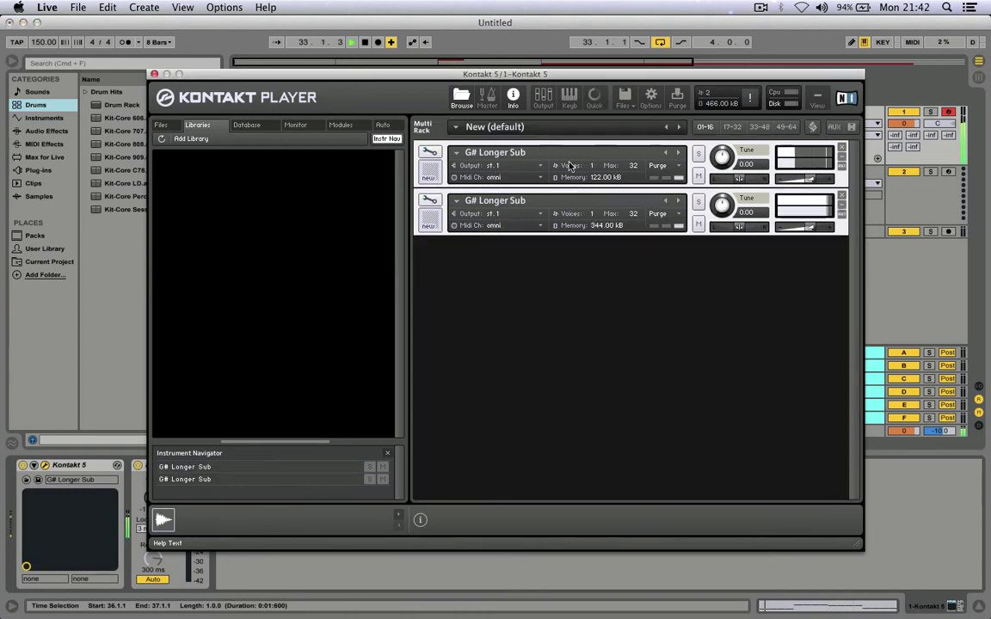
pyautogui.click(432, 203)
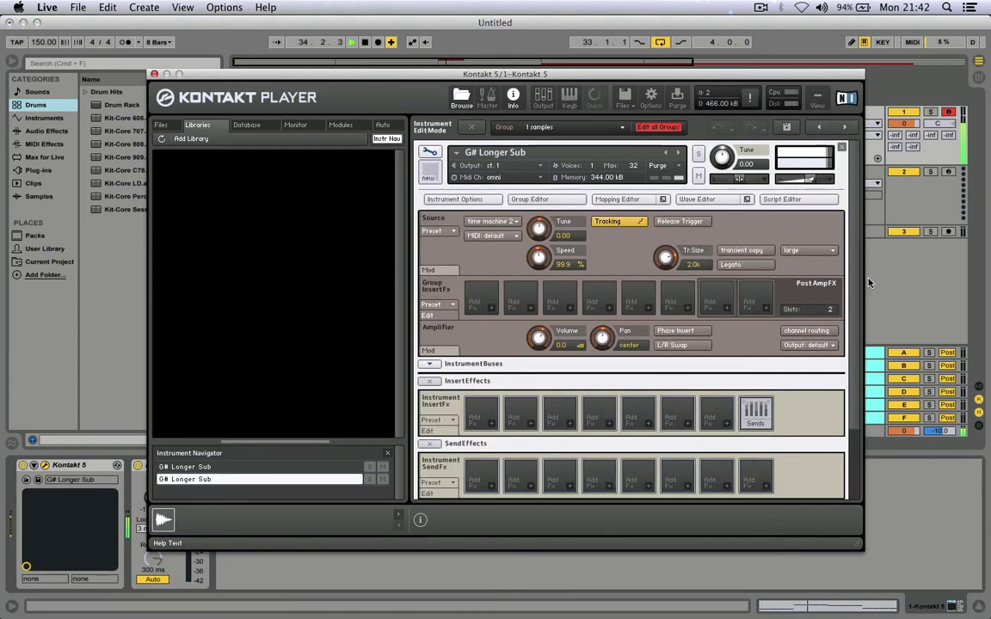
pyautogui.scroll(-3, 859, 384)
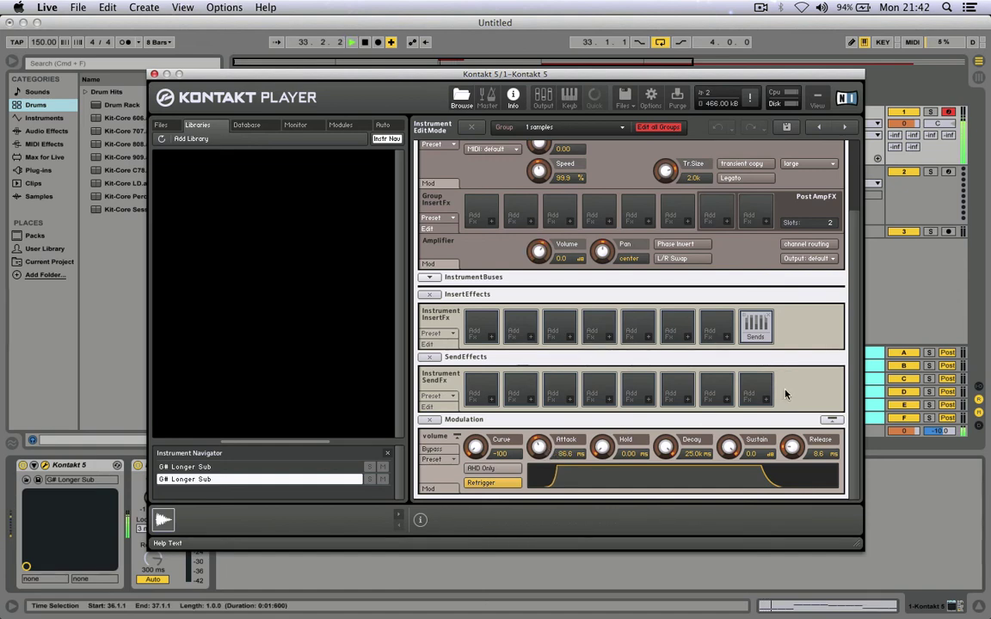
pyautogui.scroll(3, 855, 389)
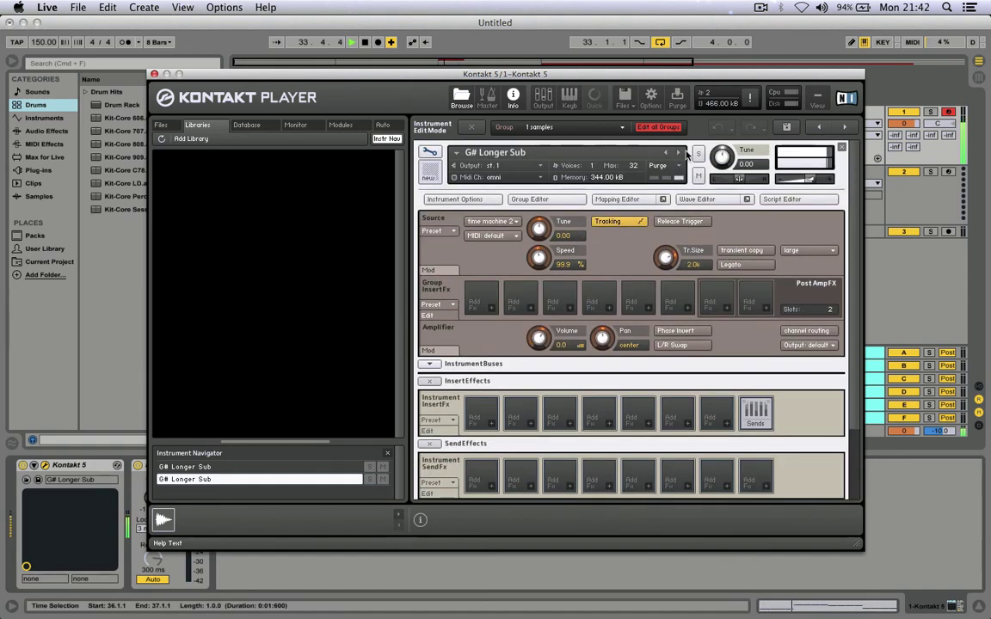
pyautogui.click(432, 152)
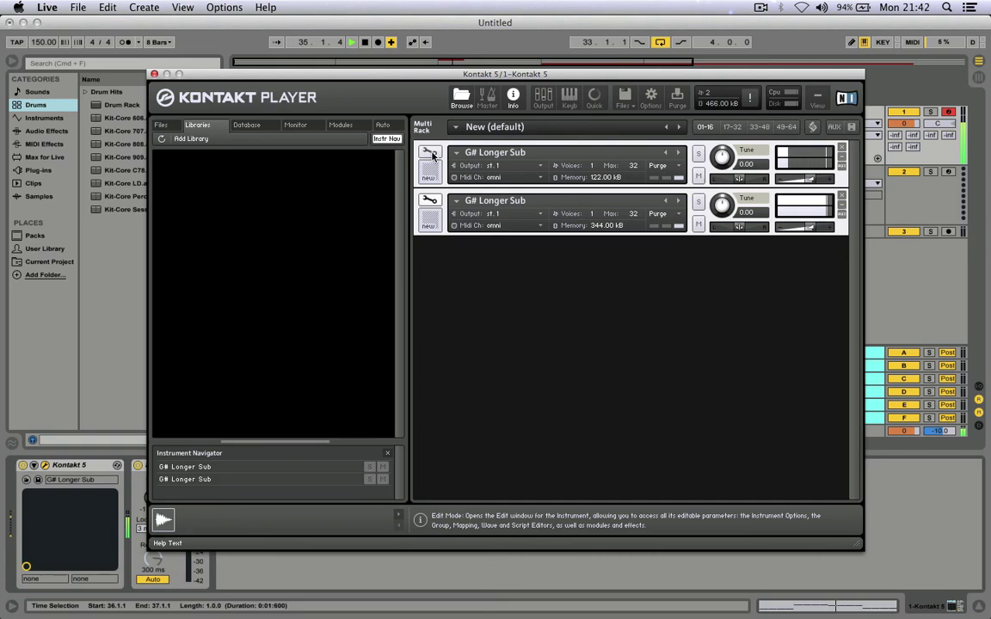
pyautogui.click(430, 203)
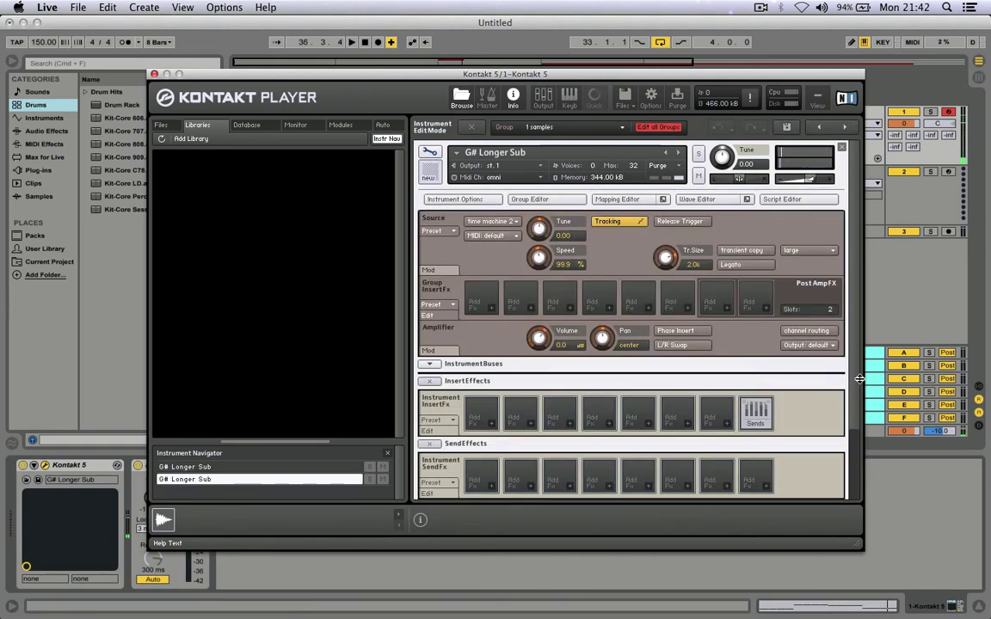
pyautogui.scroll(-2, 856, 430)
pyautogui.scroll(-1, 856, 430)
pyautogui.scroll(3, 781, 256)
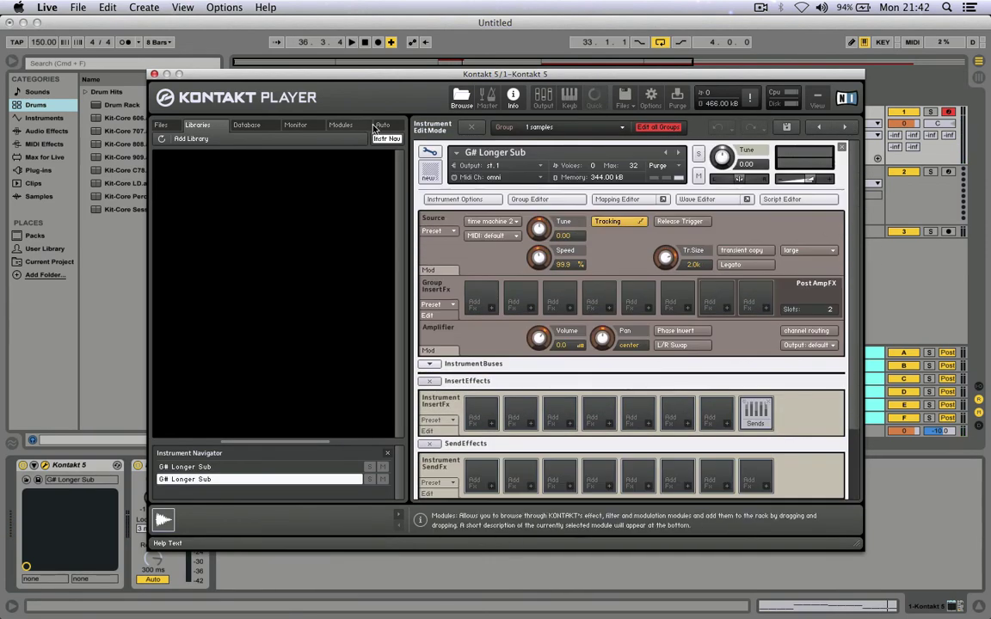
pyautogui.click(433, 154)
# Zoom the first layer's waveform, lower its volume envelope Hold to 75.7 ms, and close Kontakt
pyautogui.click(433, 153)
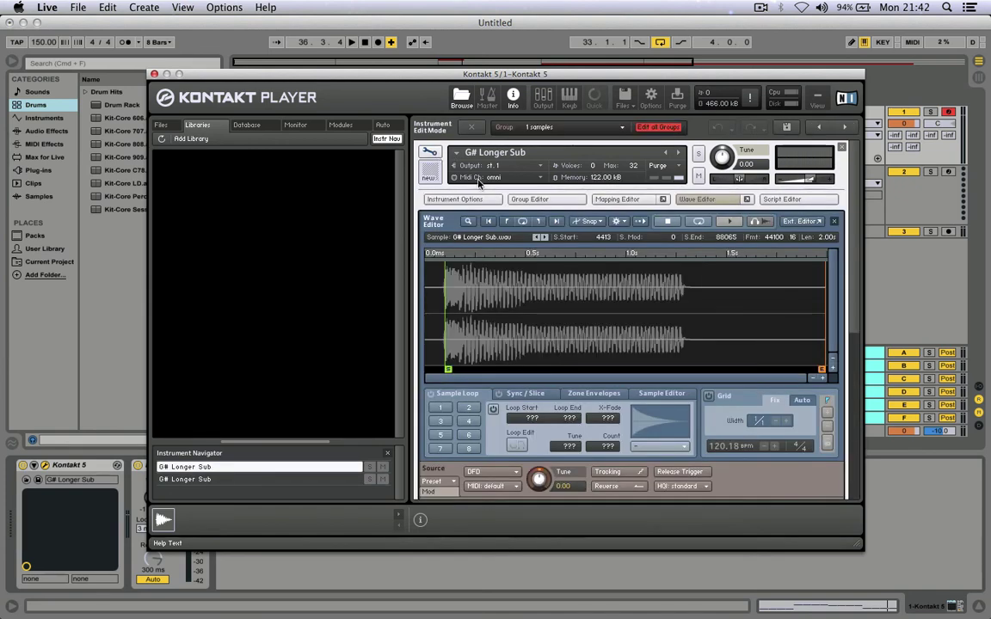
pyautogui.click(822, 379)
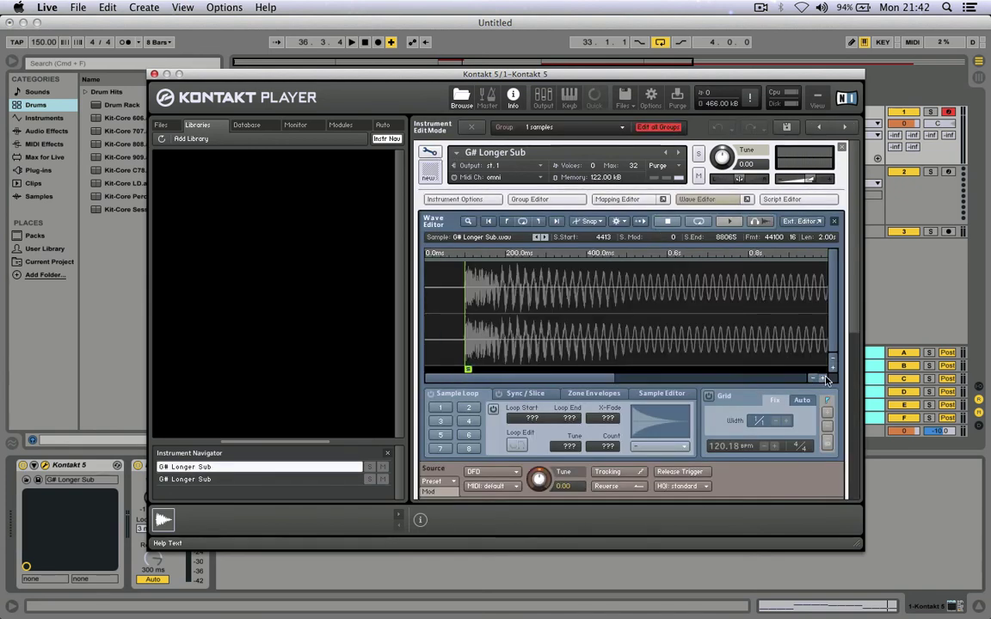
pyautogui.click(822, 379)
pyautogui.scroll(-5, 823, 496)
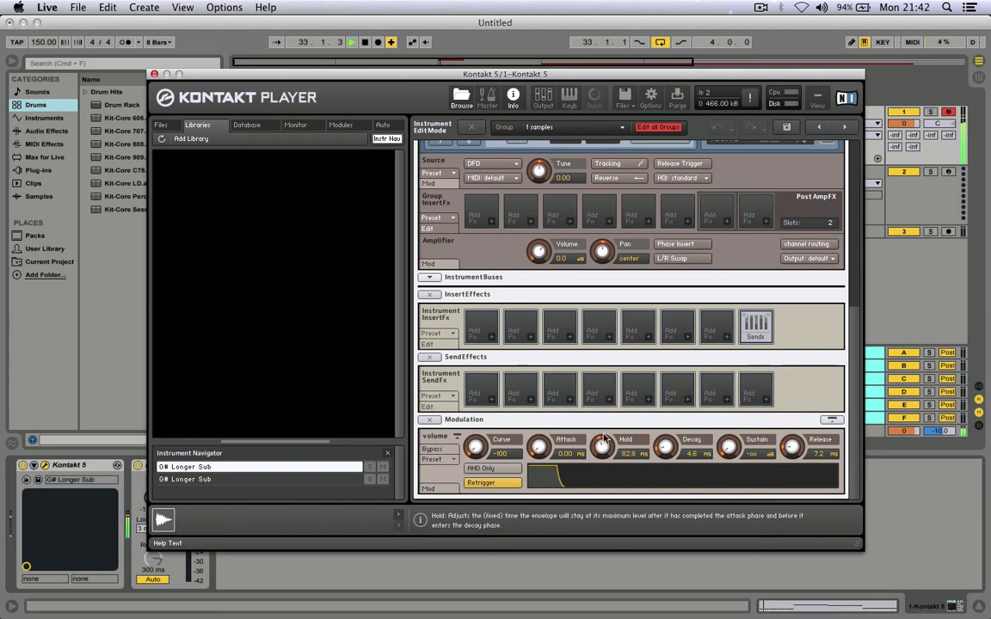
pyautogui.moveTo(602, 445); pyautogui.dragTo(605, 452)
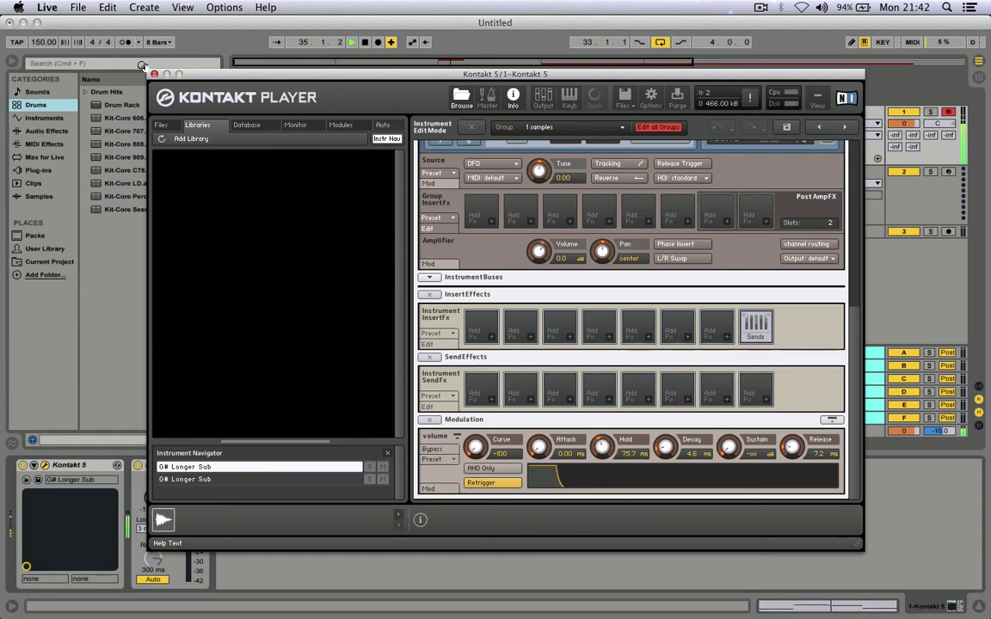
pyautogui.click(152, 74)
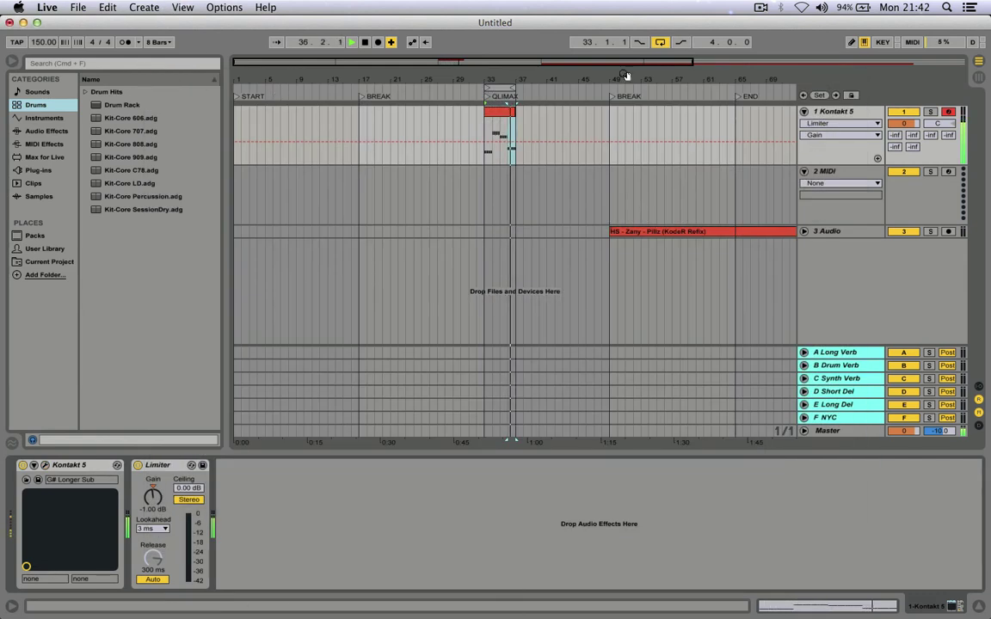
# Zoom the arrangement out to show more bars and fold the 2 MIDI track
pyautogui.moveTo(622, 62); pyautogui.dragTo(728, 62)
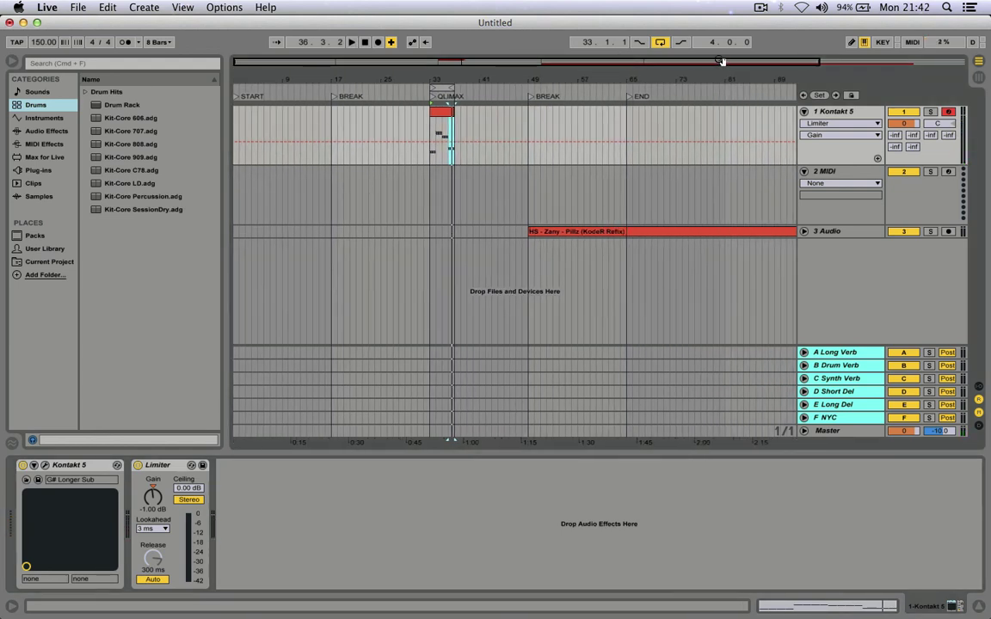
pyautogui.click(804, 172)
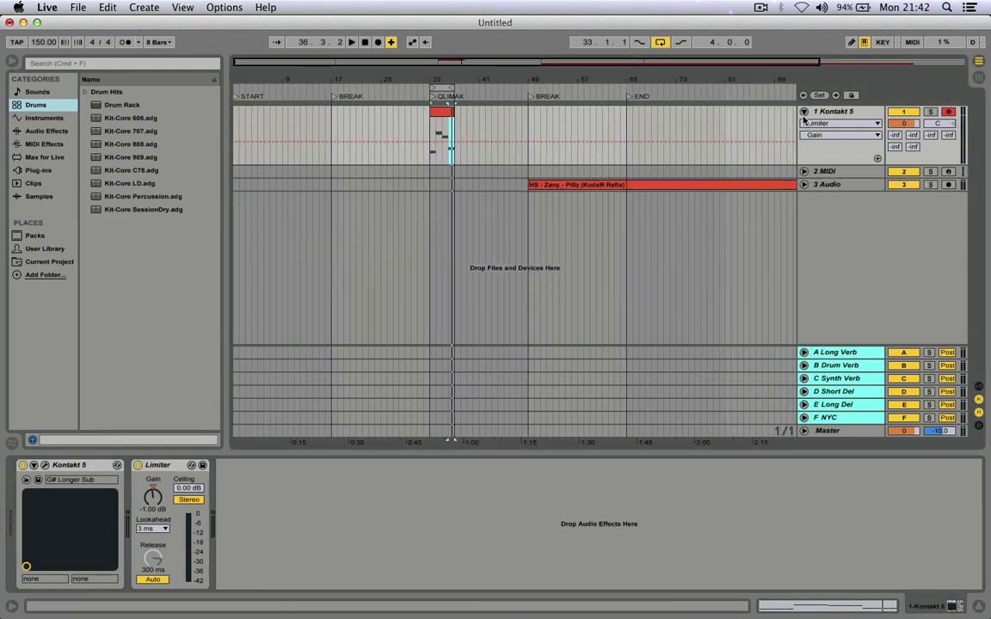